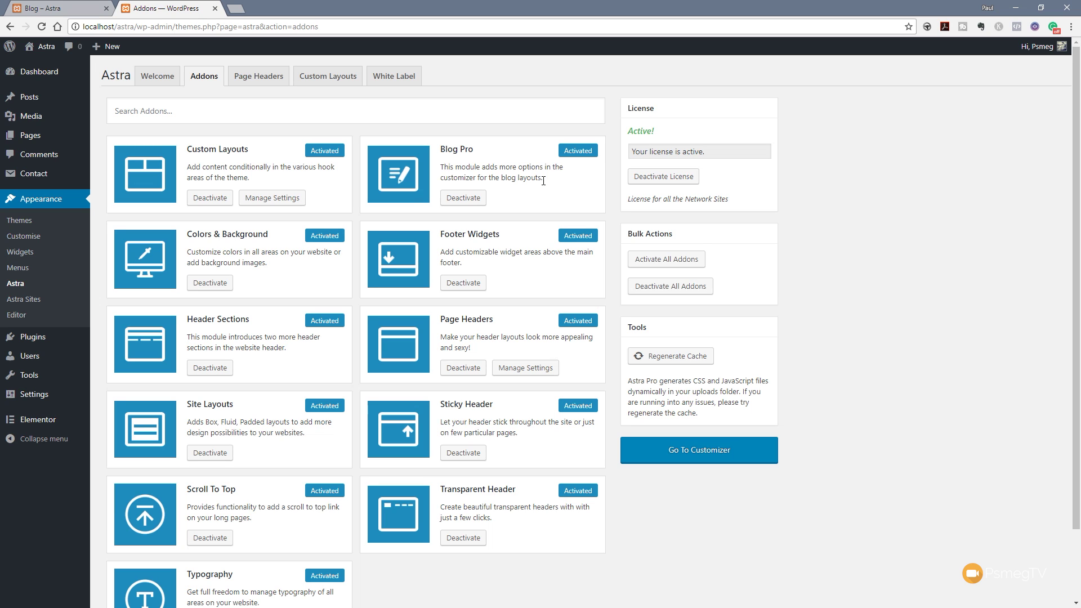
Open the Customizer with the Blog page in the preview, then go to Layout > Blog / Archive.
{"action": "left_click", "coordinate": [26, 236]}
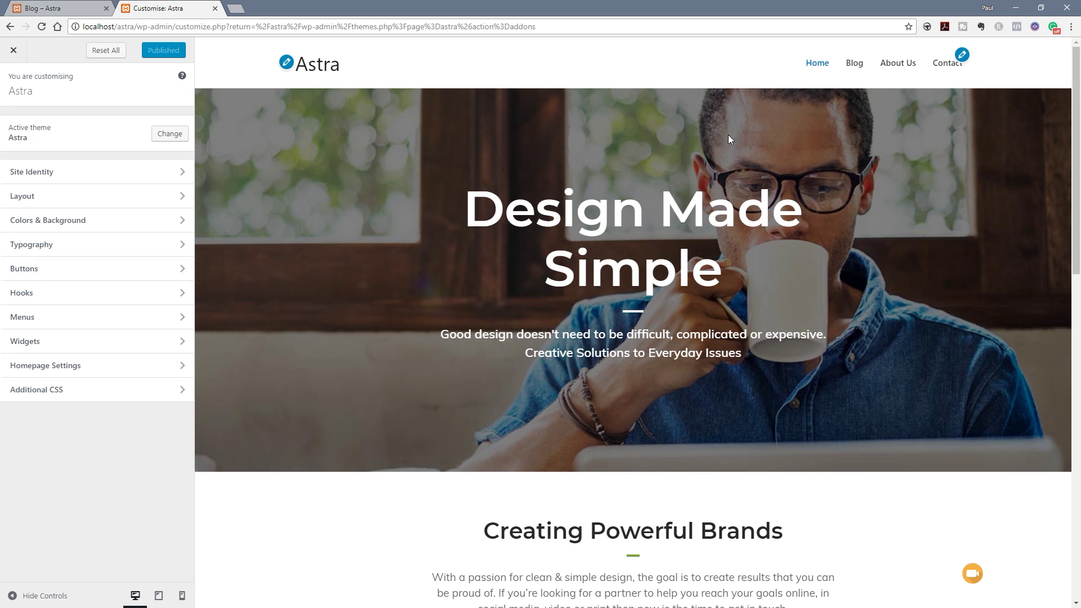
{"action": "left_click", "coordinate": [853, 64]}
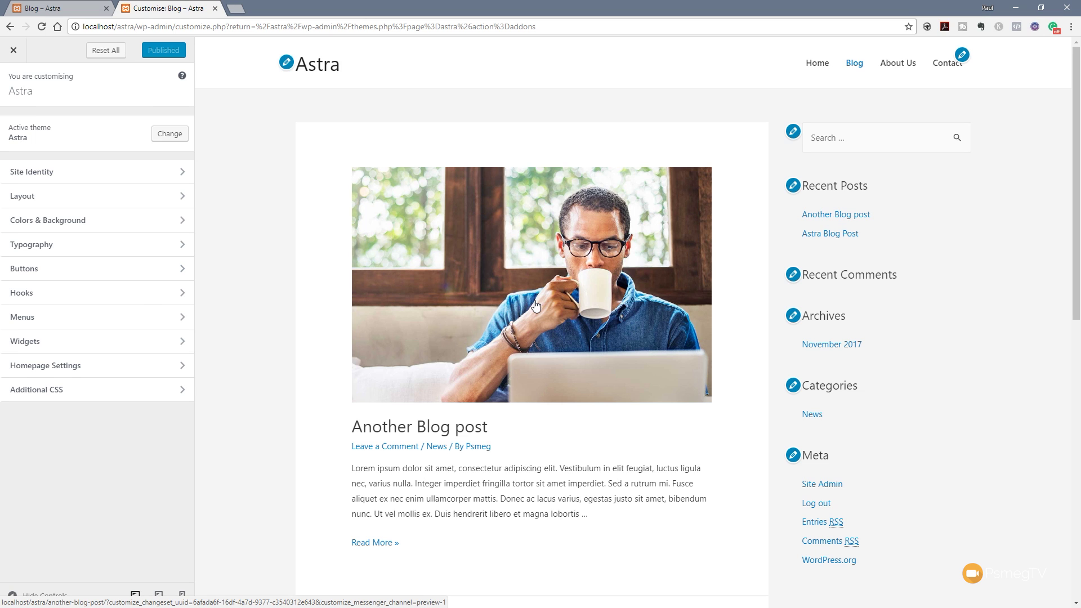
{"action": "left_click", "coordinate": [60, 199]}
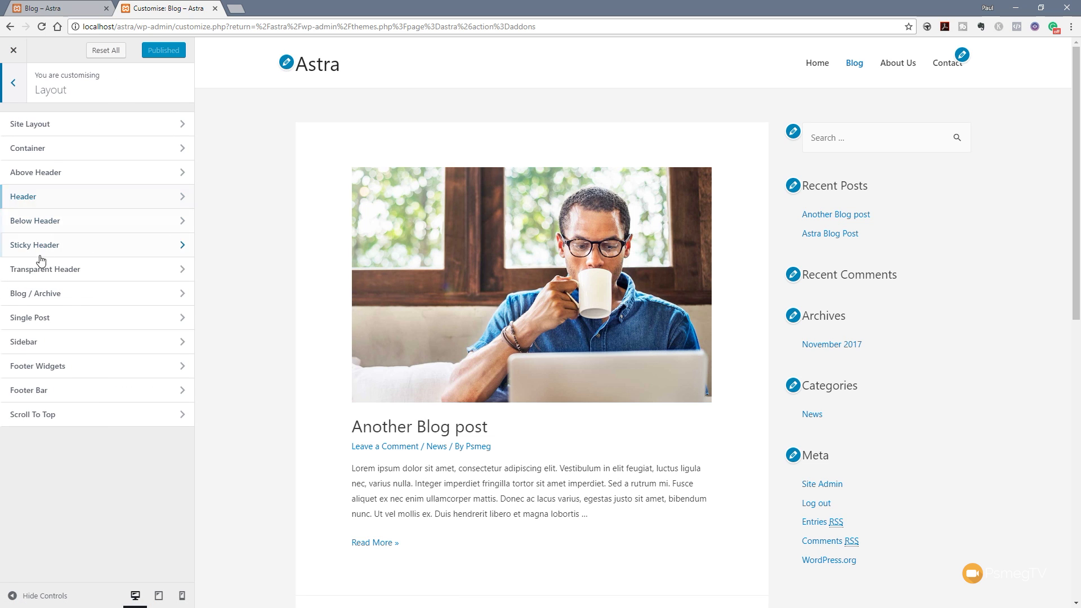
{"action": "left_click", "coordinate": [101, 302]}
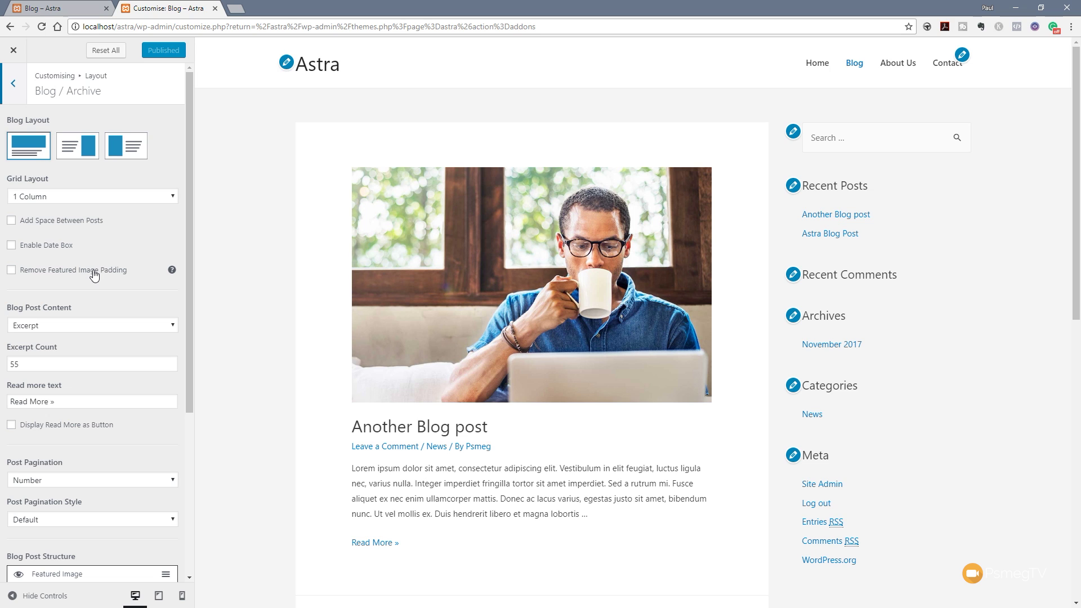
Glance at the Single Post layout settings, then return to Blog / Archive.
{"action": "left_click", "coordinate": [13, 84]}
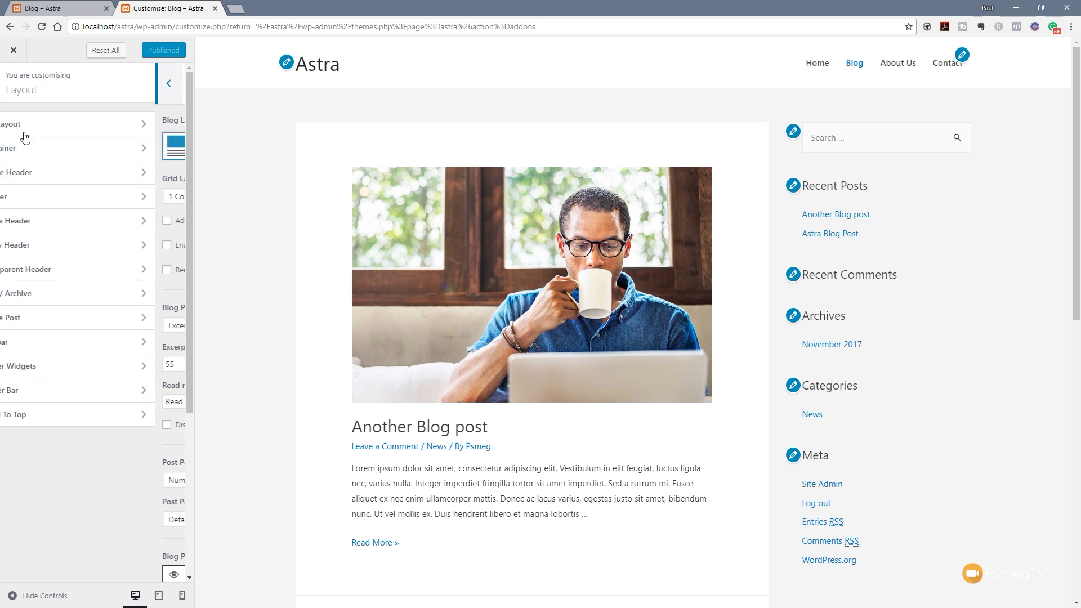
{"action": "left_click", "coordinate": [56, 319]}
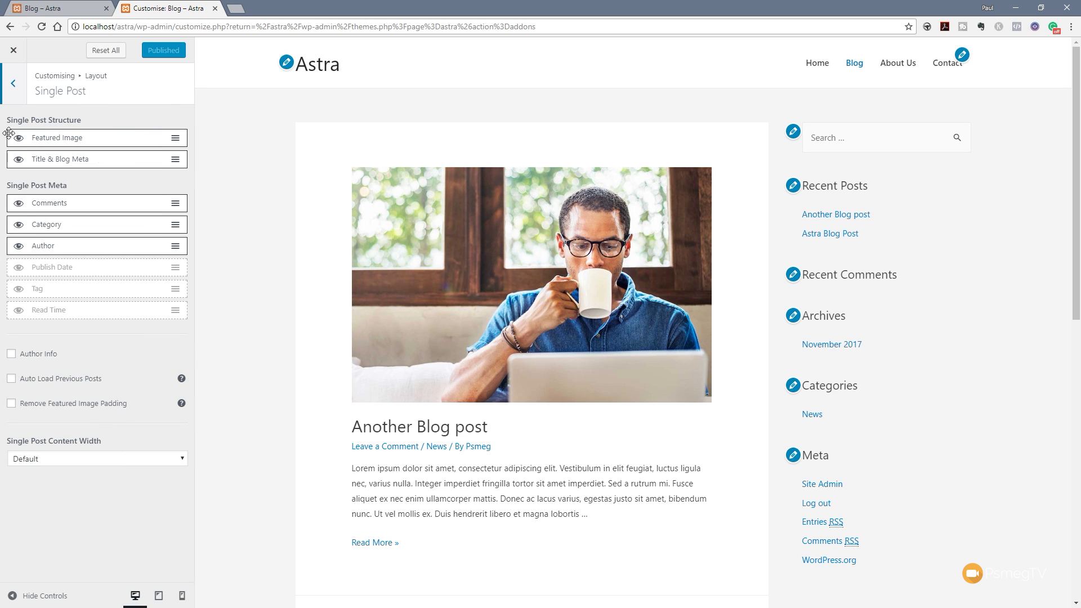
{"action": "left_click", "coordinate": [11, 89]}
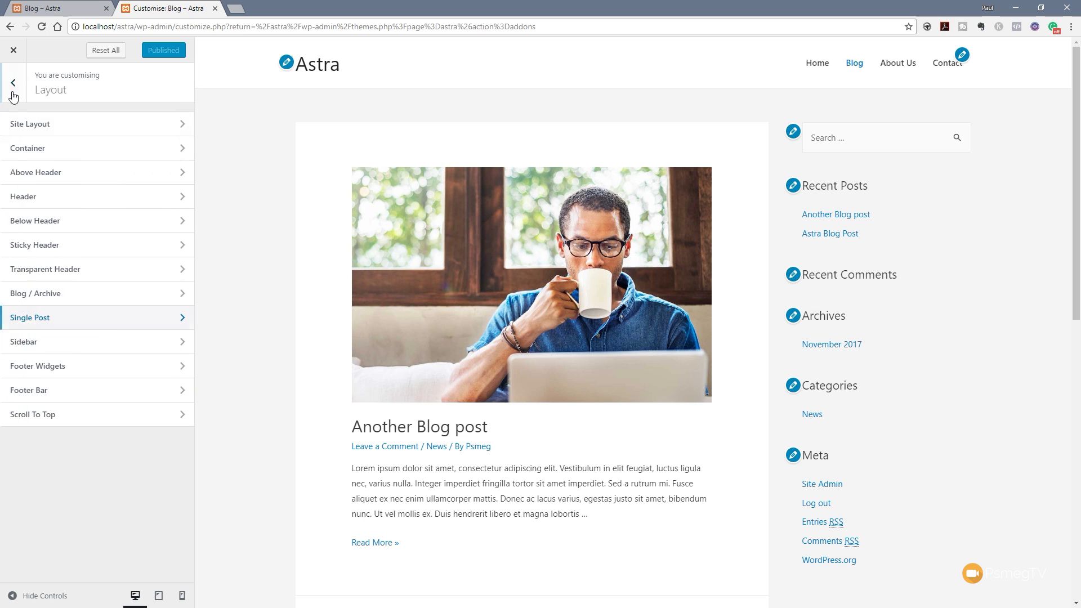
{"action": "left_click", "coordinate": [64, 293]}
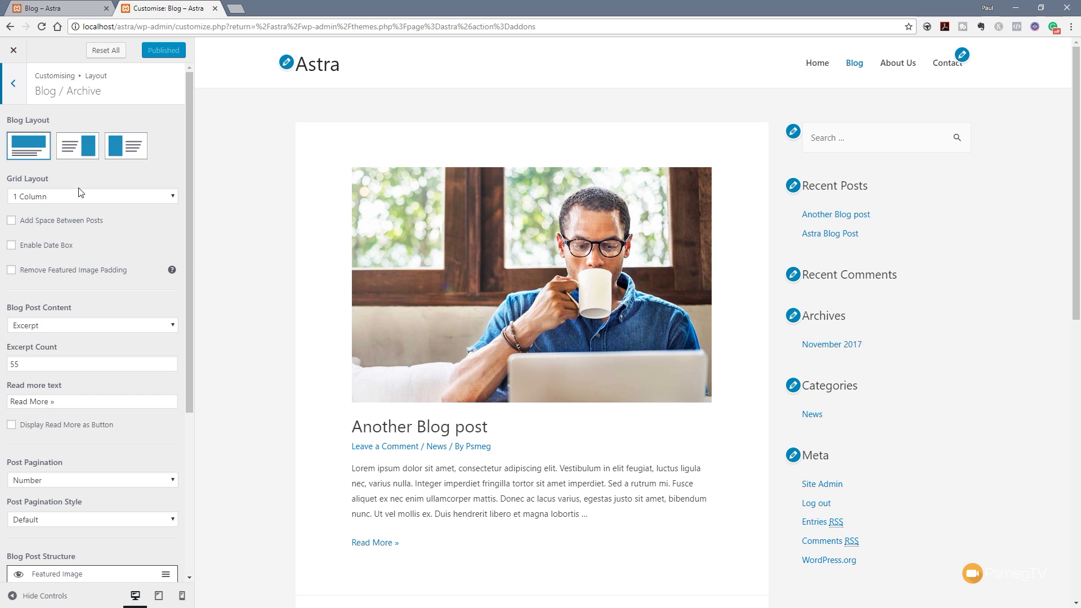
{"action": "mouse_move", "coordinate": [190, 193]}
{"action": "left_mouse_down"}
{"action": "mouse_move", "coordinate": [216, 375]}
{"action": "mouse_move", "coordinate": [201, 189]}
{"action": "left_mouse_up"}
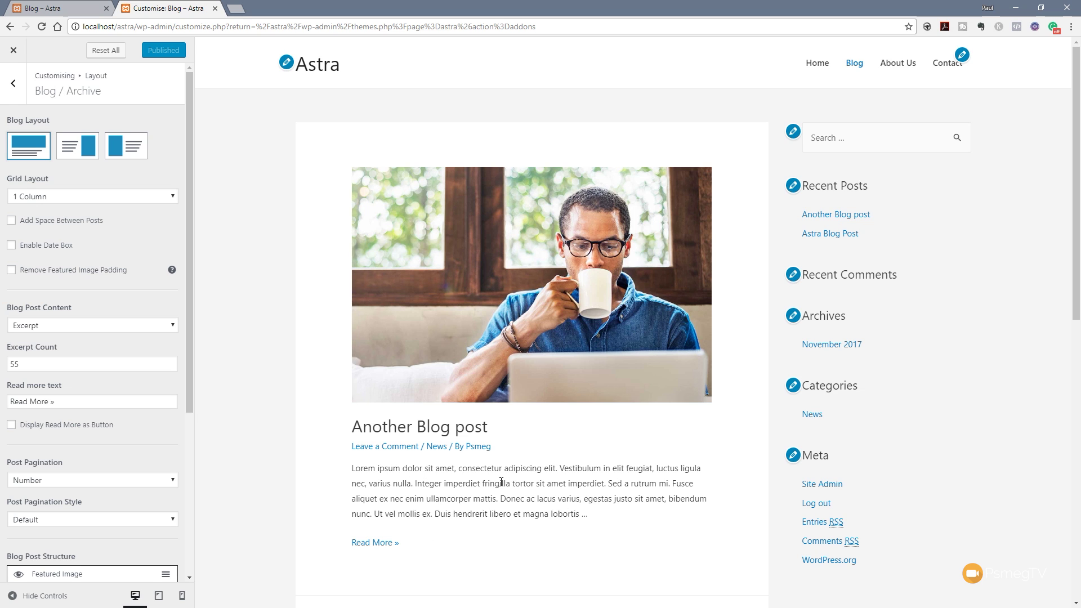
{"action": "left_click", "coordinate": [70, 151]}
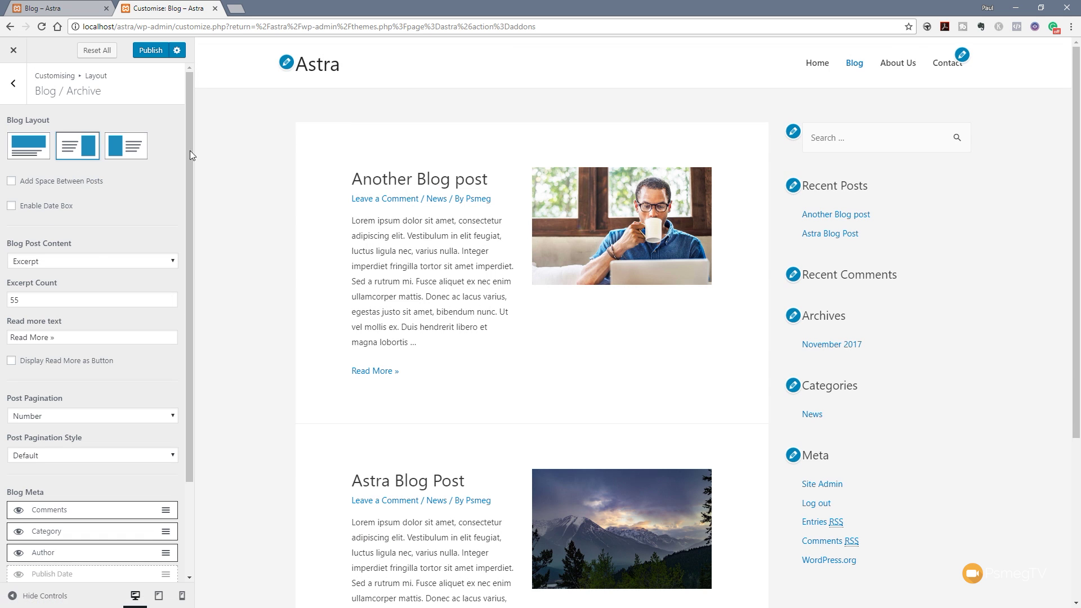
{"action": "left_click", "coordinate": [120, 149]}
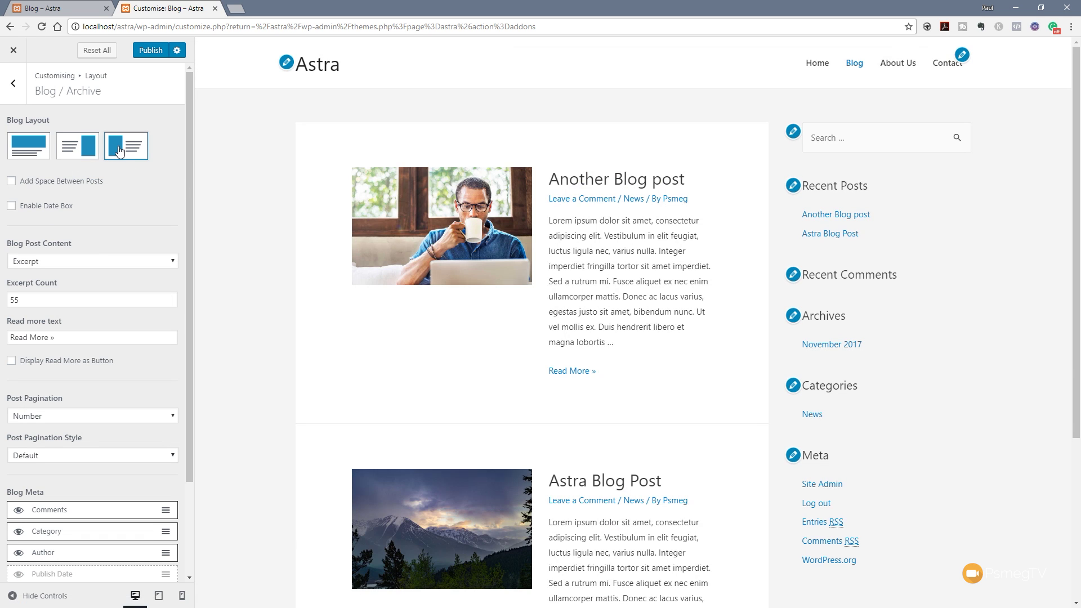
{"action": "left_click", "coordinate": [33, 156]}
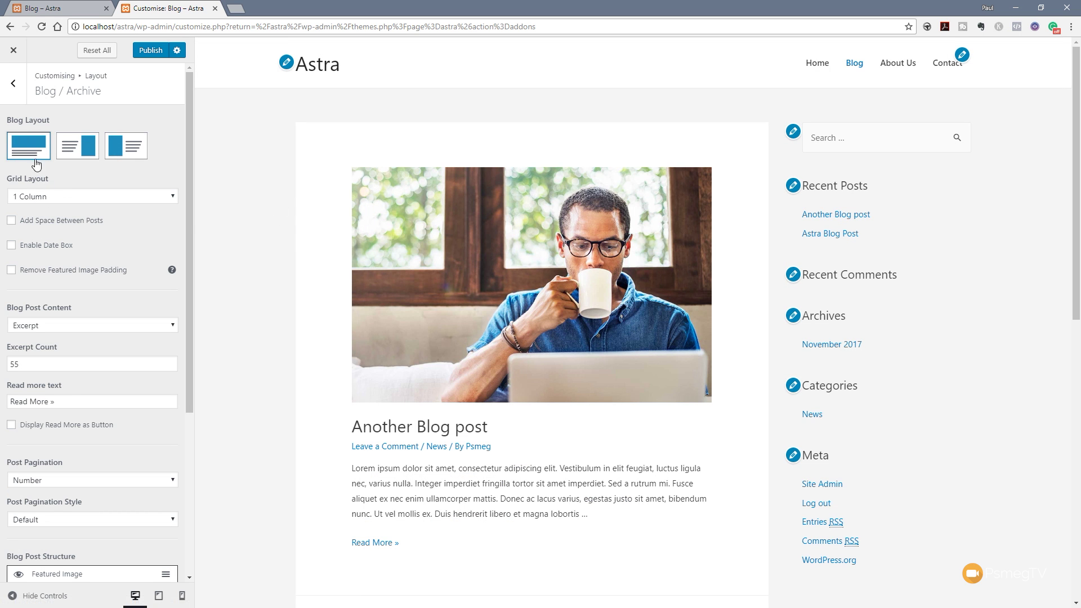
Arrange the blog posts in a 2-column grid with space between the post cards.
{"action": "left_click", "coordinate": [54, 196]}
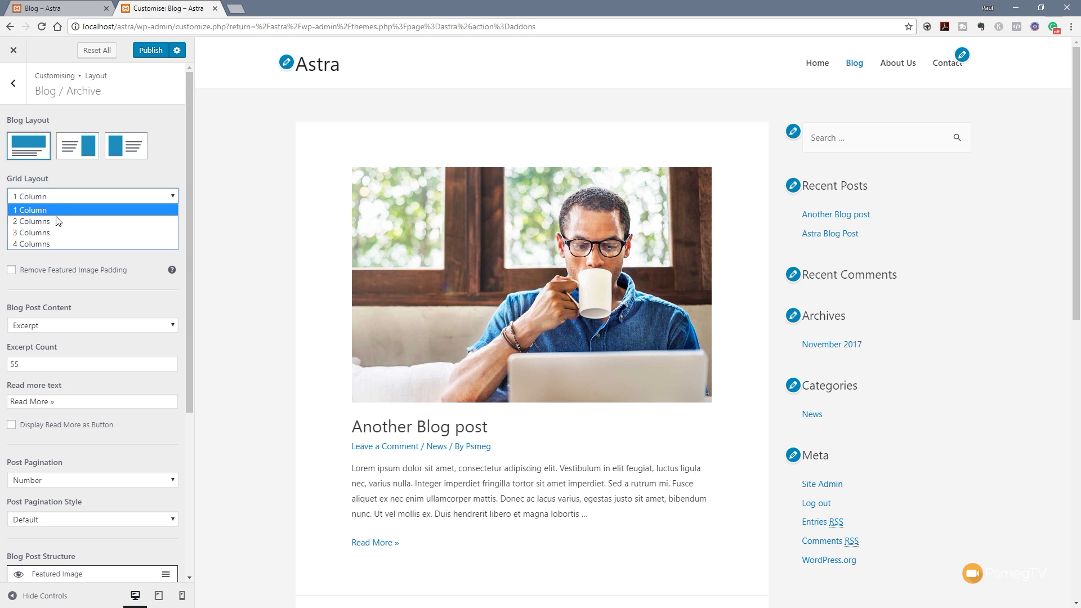
{"action": "left_click", "coordinate": [56, 220]}
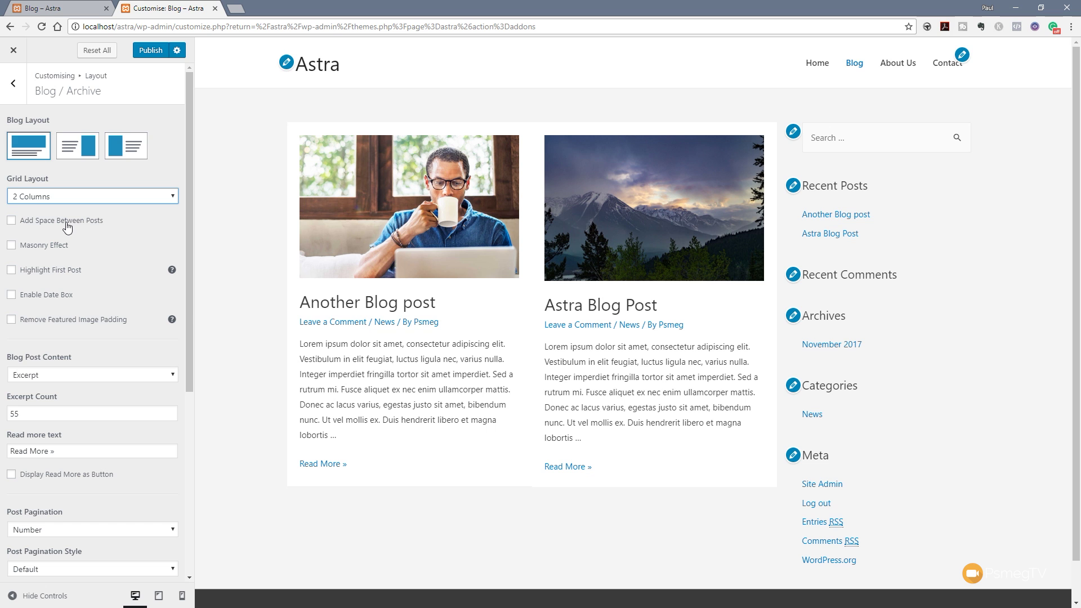
{"action": "left_click", "coordinate": [67, 222]}
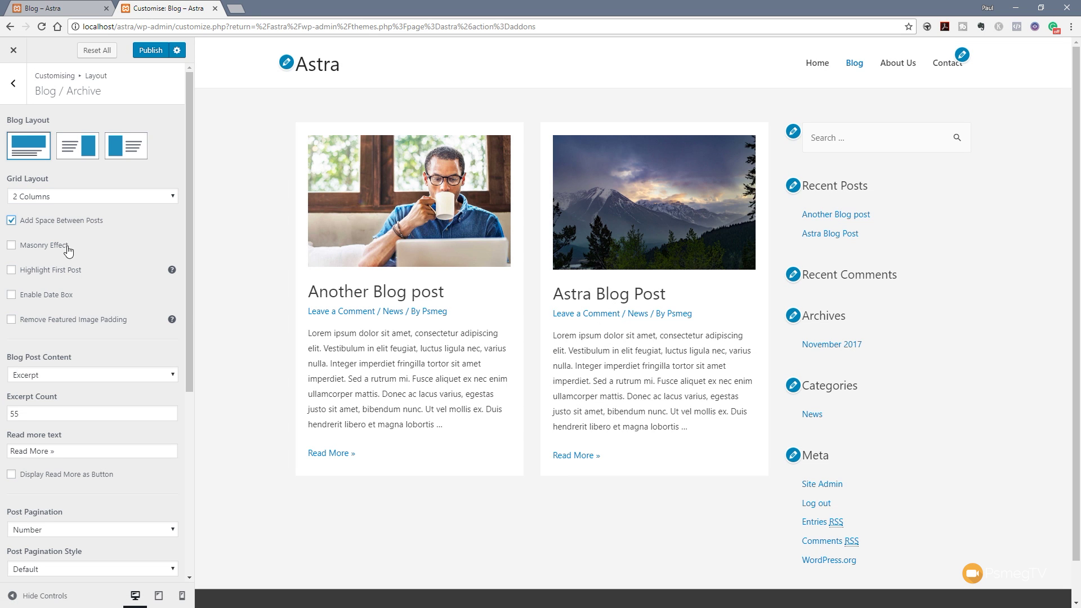
Try Highlight First Post, then enable date boxes on the blog posts.
{"action": "left_click", "coordinate": [58, 276]}
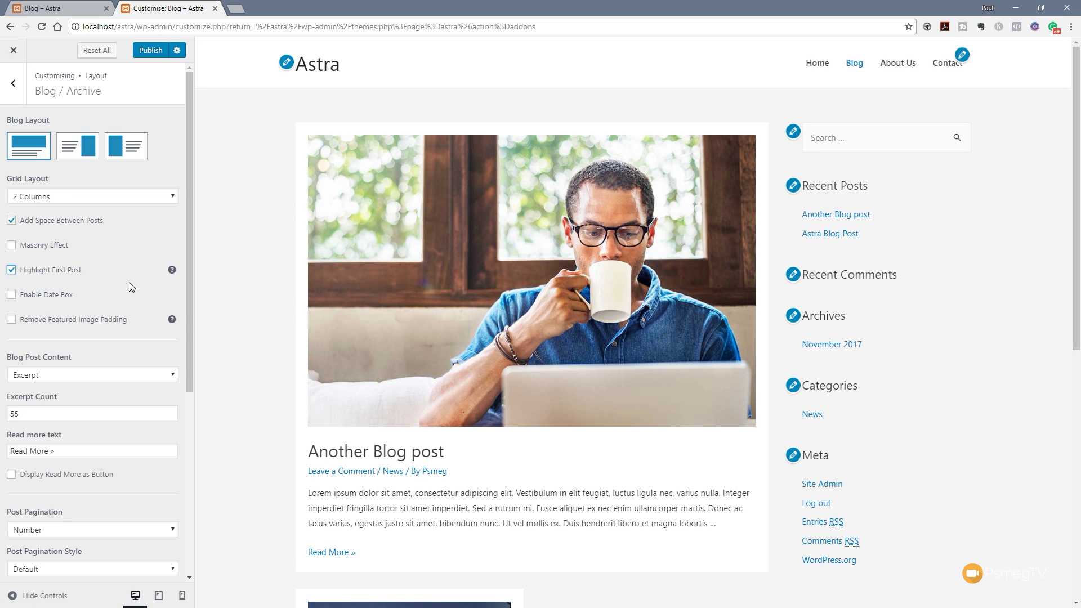
{"action": "scroll", "coordinate": [267, 397], "scroll_direction": "down", "scroll_amount": 6}
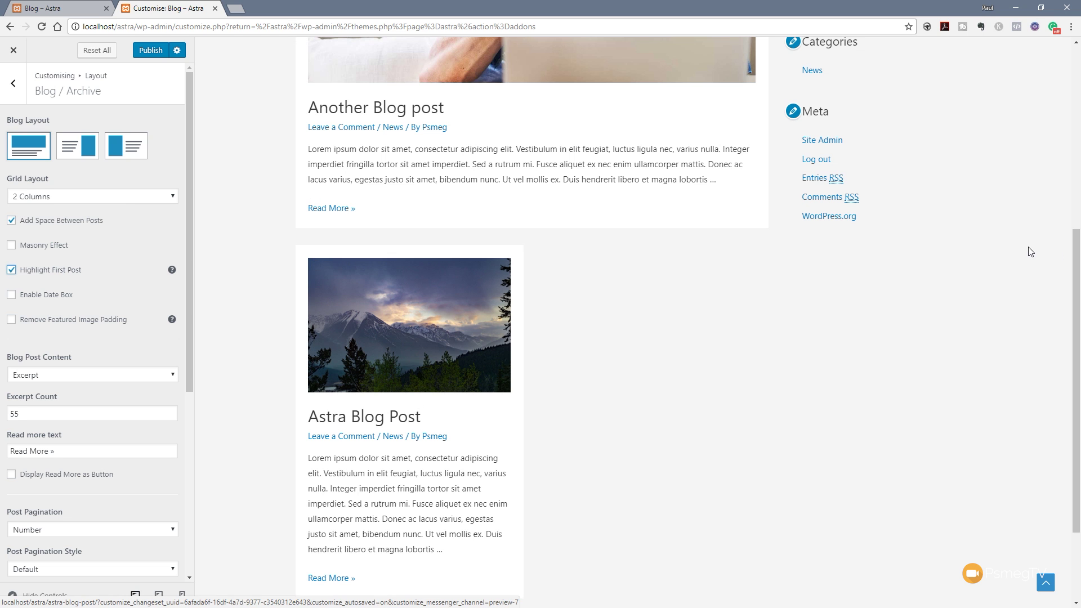
{"action": "left_click_drag", "start_coordinate": [1075, 257], "coordinate": [1076, 84]}
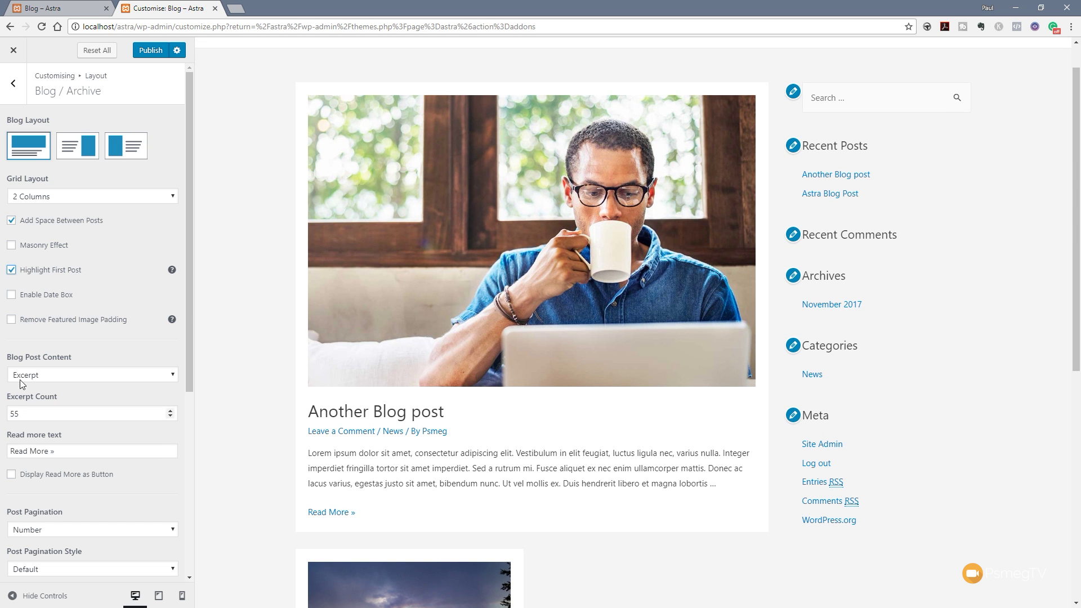
{"action": "left_click", "coordinate": [43, 298]}
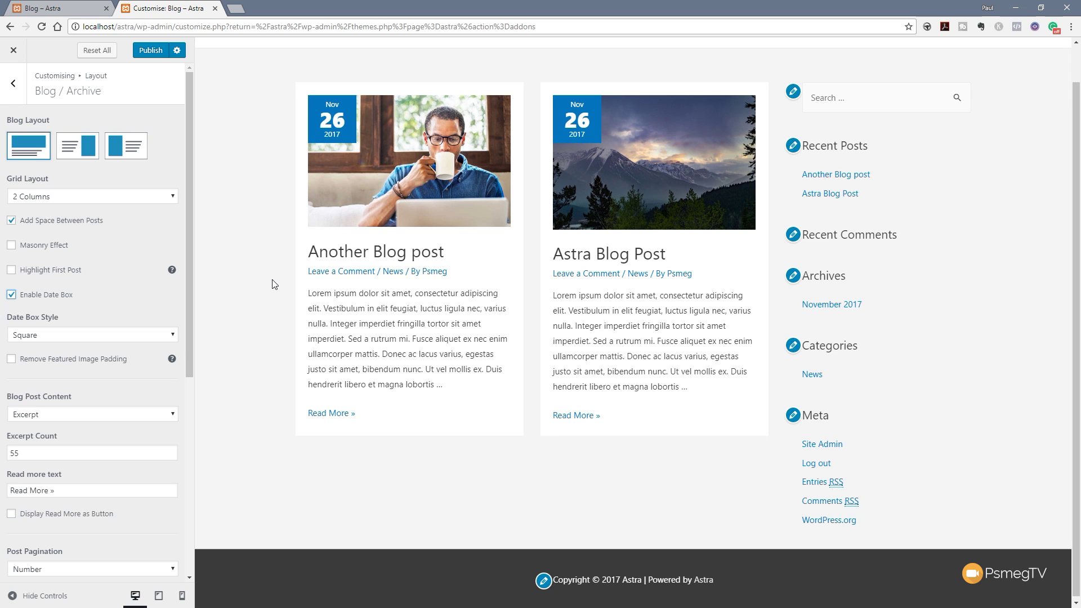
Make the date boxes circular and remove padding around featured images.
{"action": "left_click", "coordinate": [75, 334]}
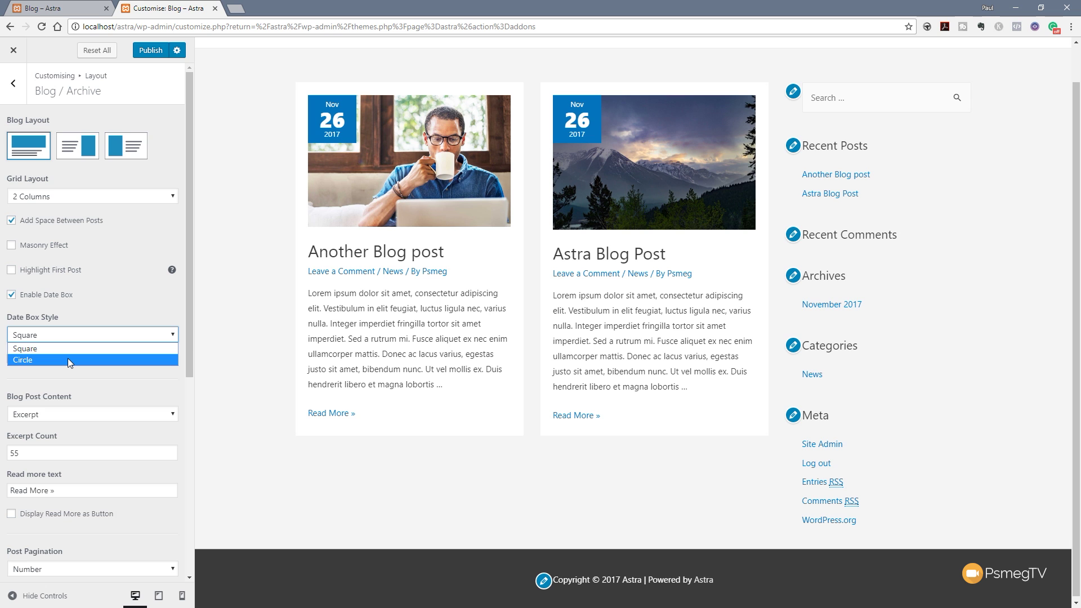
{"action": "left_click", "coordinate": [68, 360]}
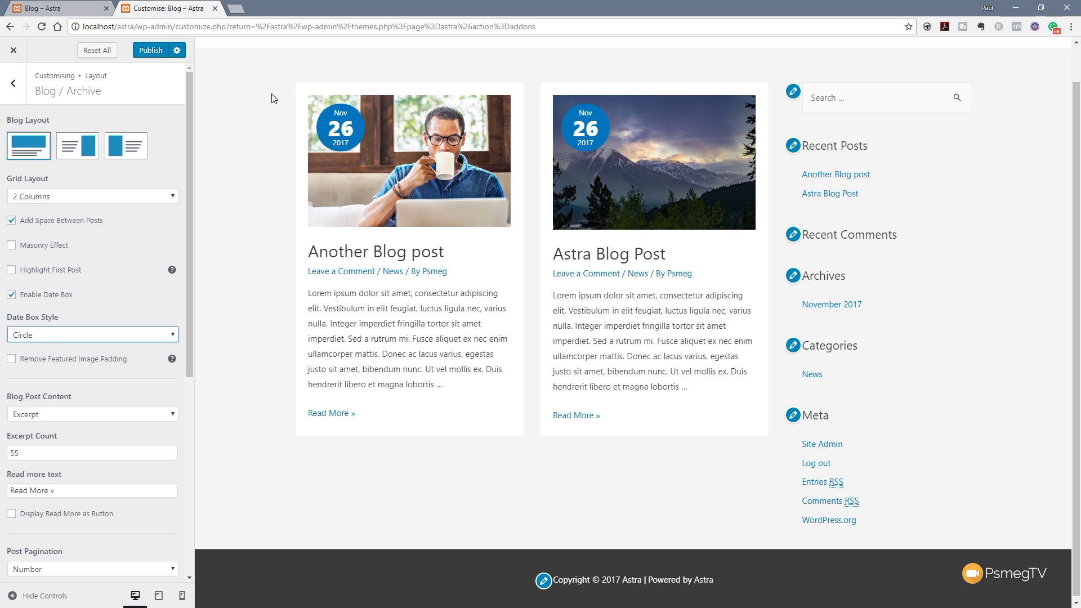
{"action": "left_click", "coordinate": [95, 363]}
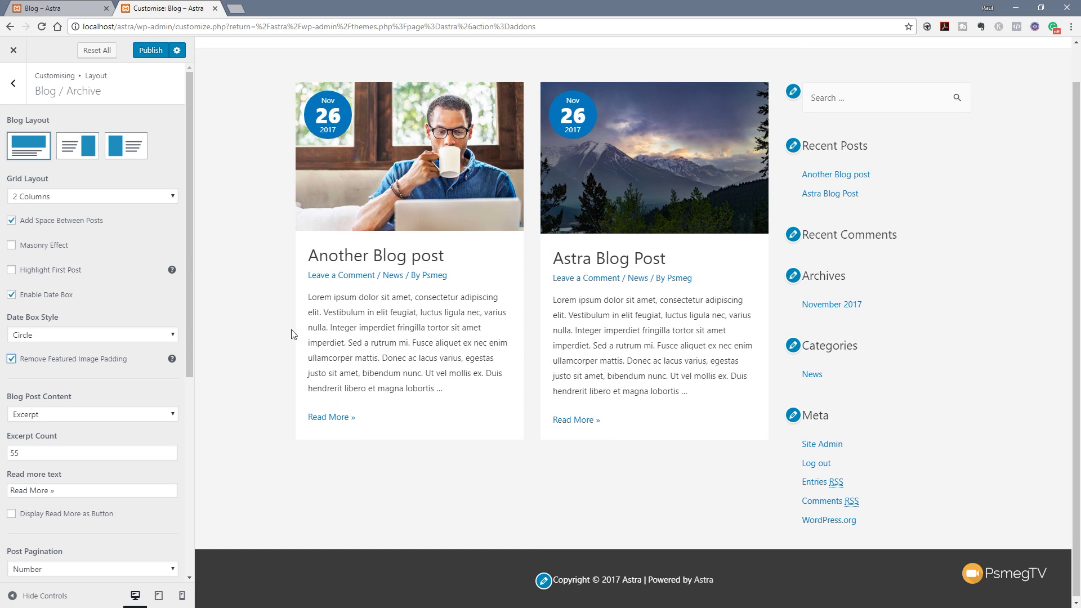
Open the Grid Layout column list to switch the blog back to 1 Column.
{"action": "left_click", "coordinate": [35, 145]}
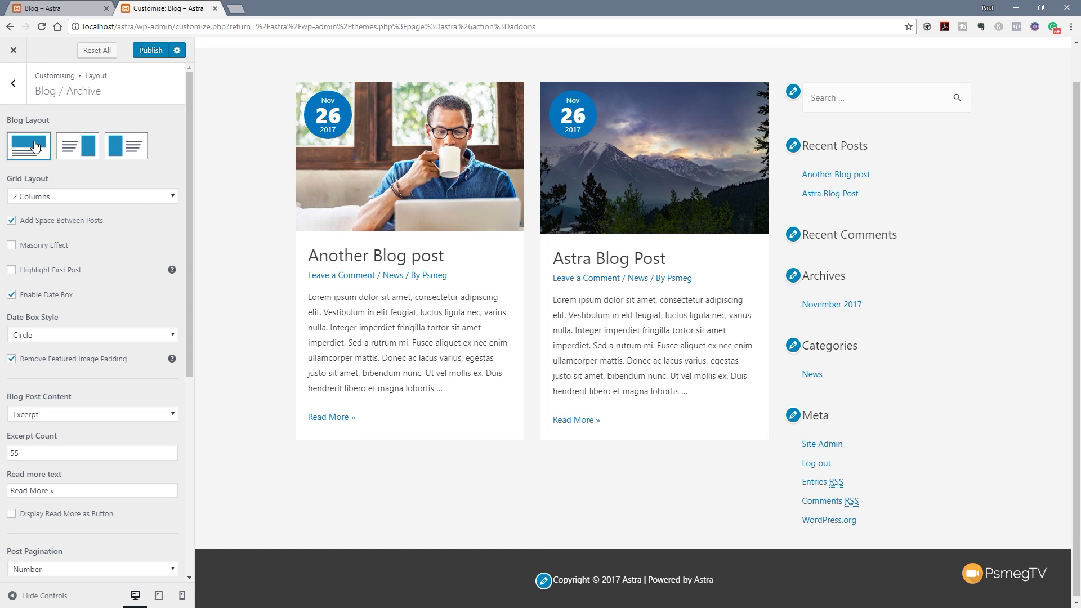
{"action": "left_click", "coordinate": [91, 198]}
{"action": "left_click", "coordinate": [79, 214]}
{"action": "left_click", "coordinate": [78, 197]}
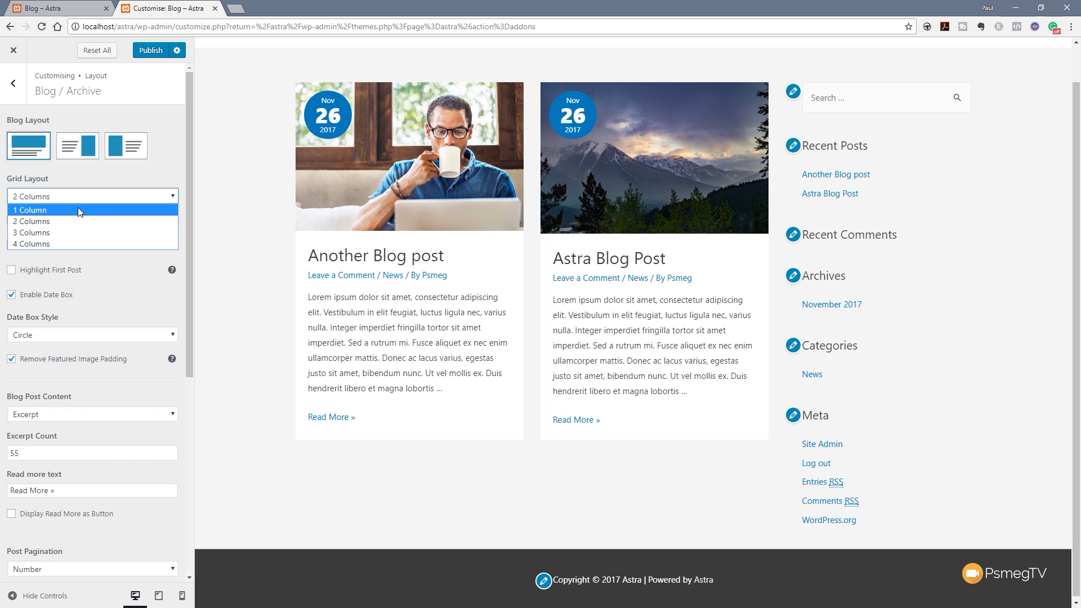
Set the blog grid to 1 Column and show full post content.
{"action": "left_click", "coordinate": [78, 207]}
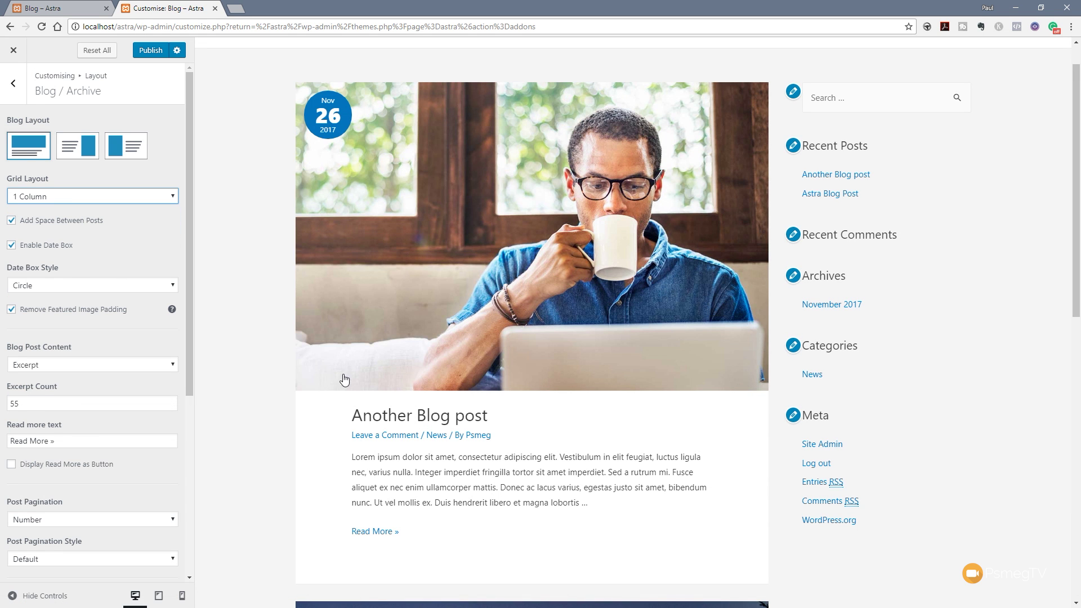
{"action": "scroll", "coordinate": [250, 432], "scroll_direction": "down", "scroll_amount": 2}
{"action": "scroll", "coordinate": [251, 432], "scroll_direction": "down", "scroll_amount": 2}
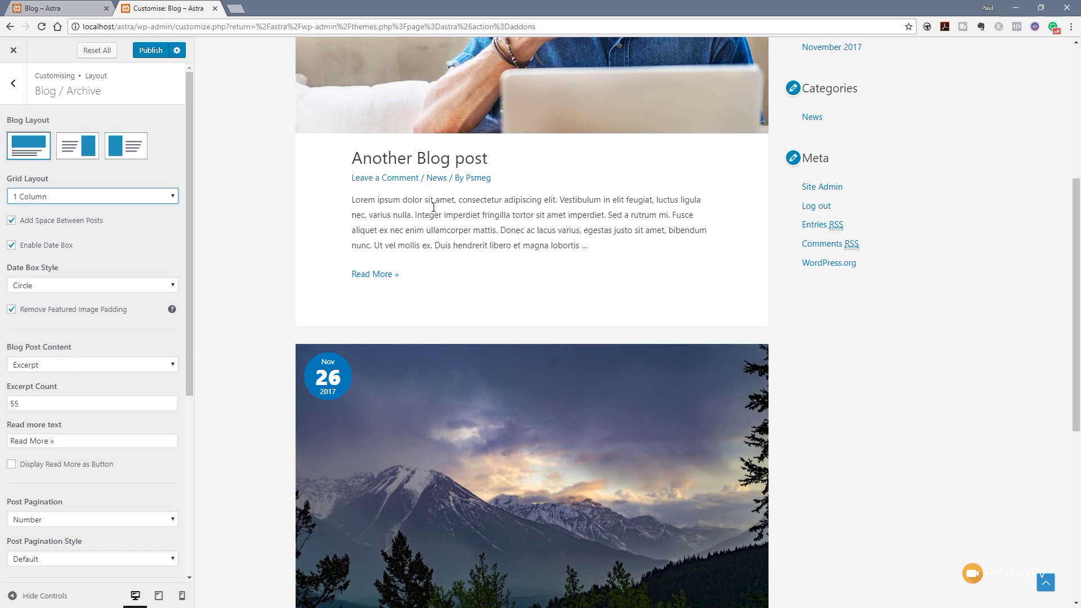
{"action": "left_click", "coordinate": [85, 366]}
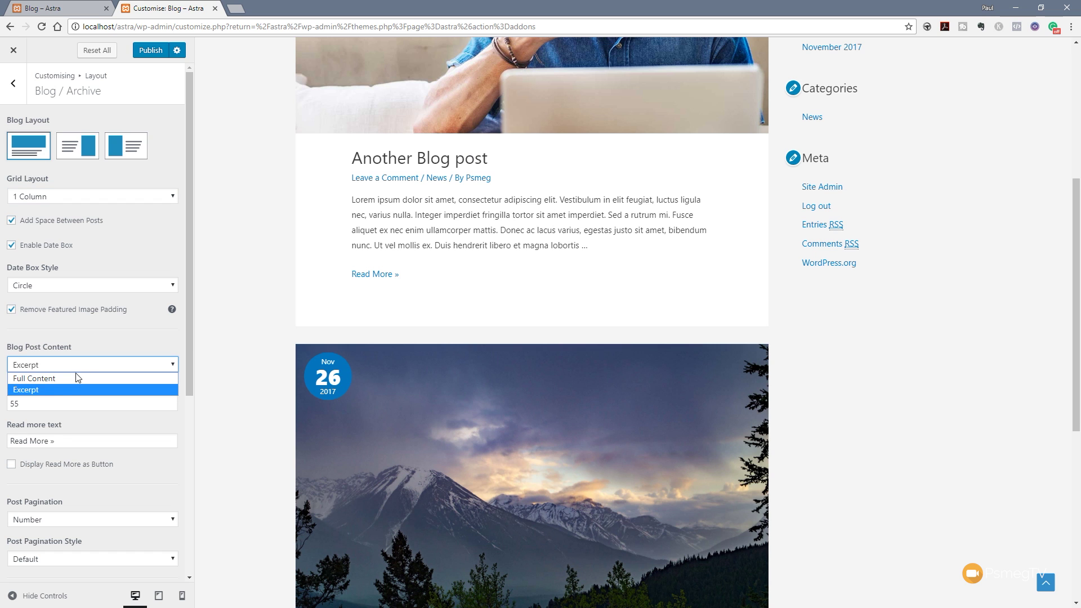
{"action": "left_click", "coordinate": [72, 378]}
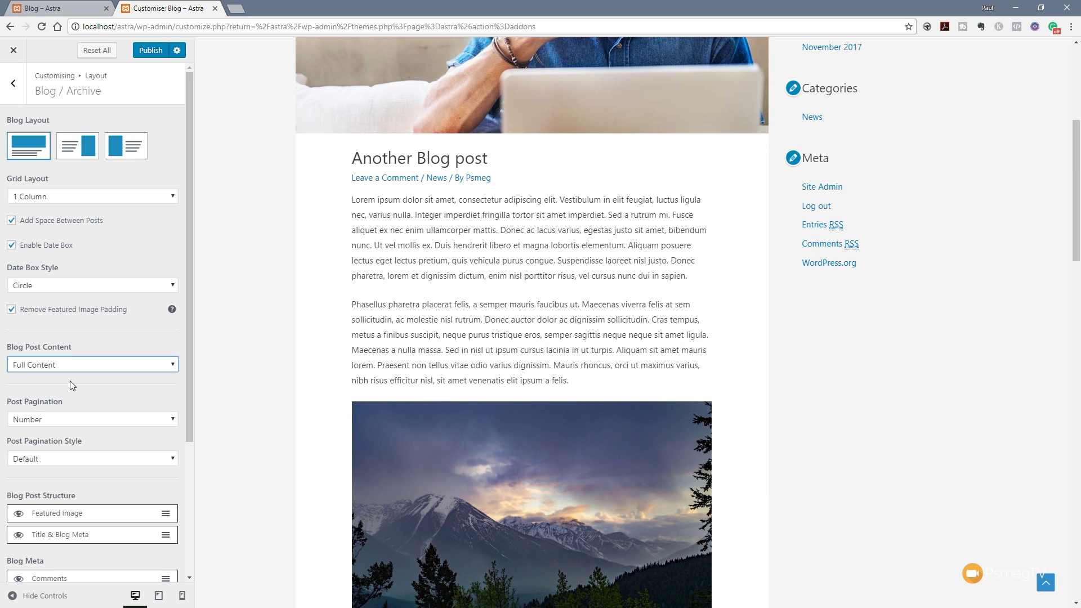
Restore featured image padding and switch Blog Post Content to Excerpt.
{"action": "scroll", "coordinate": [268, 346], "scroll_direction": "down", "scroll_amount": 7}
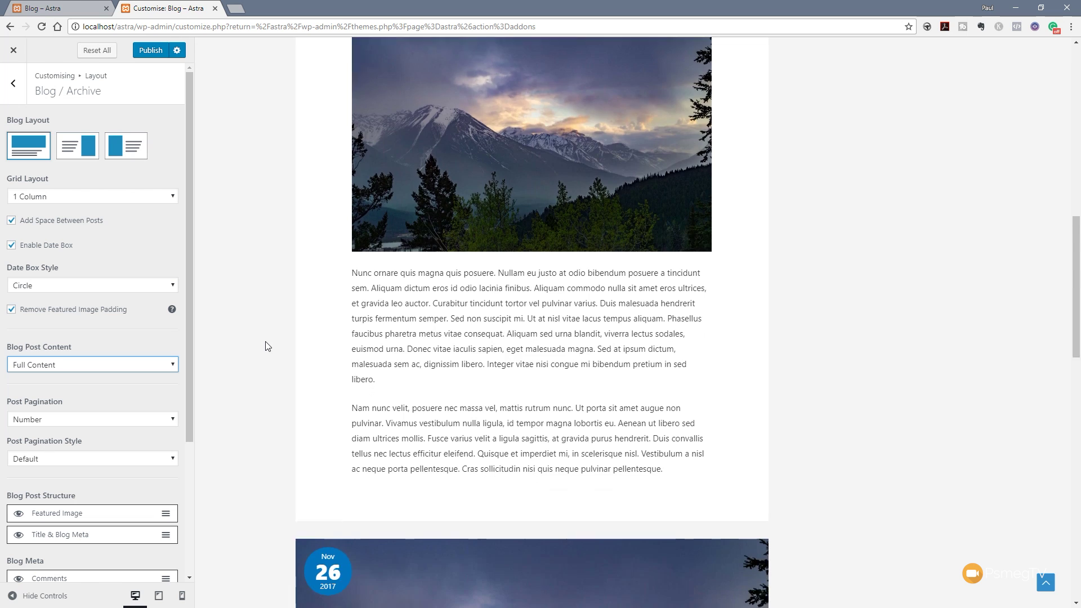
{"action": "scroll", "coordinate": [268, 345], "scroll_direction": "down", "scroll_amount": 13}
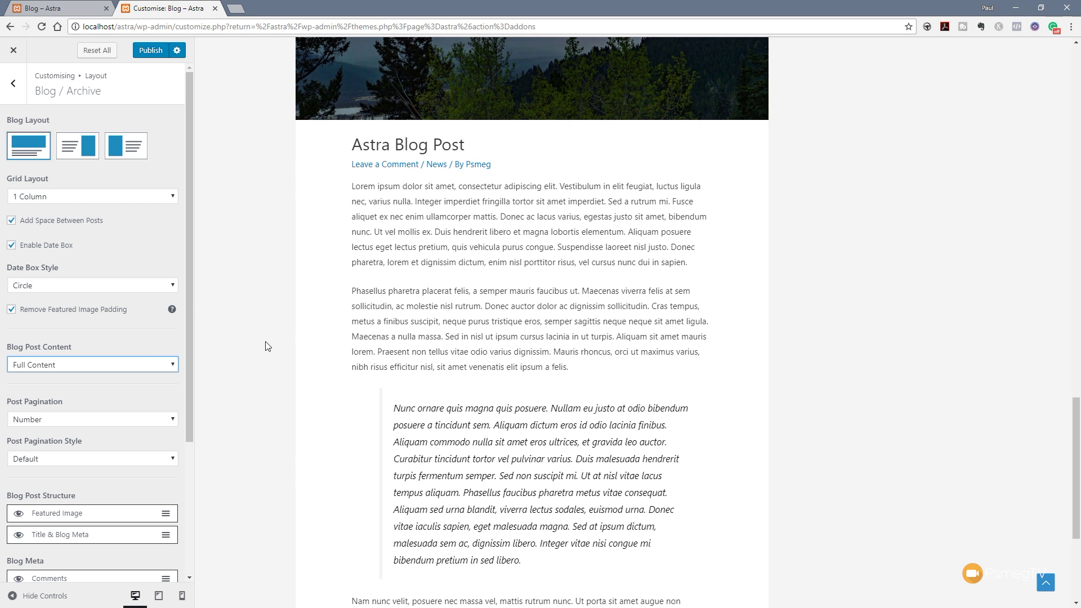
{"action": "left_click", "coordinate": [52, 309]}
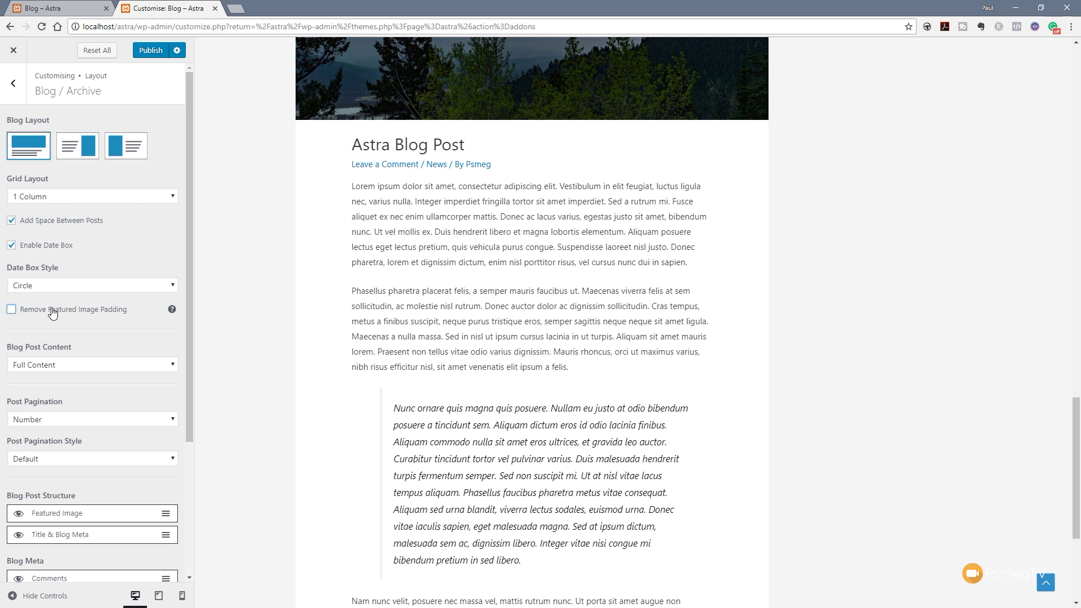
{"action": "left_click", "coordinate": [160, 364]}
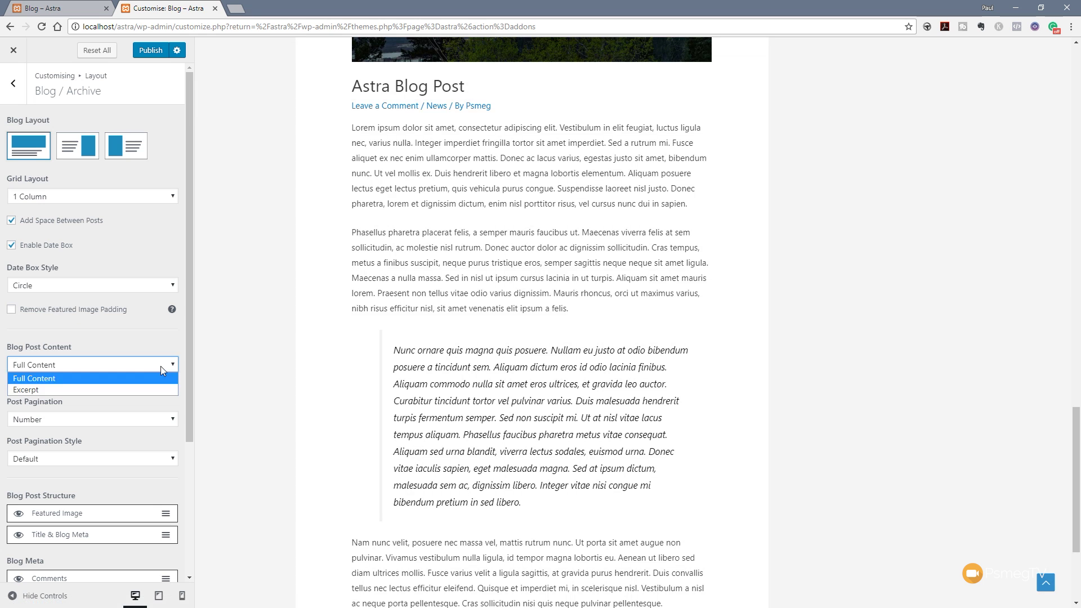
{"action": "left_click", "coordinate": [106, 385]}
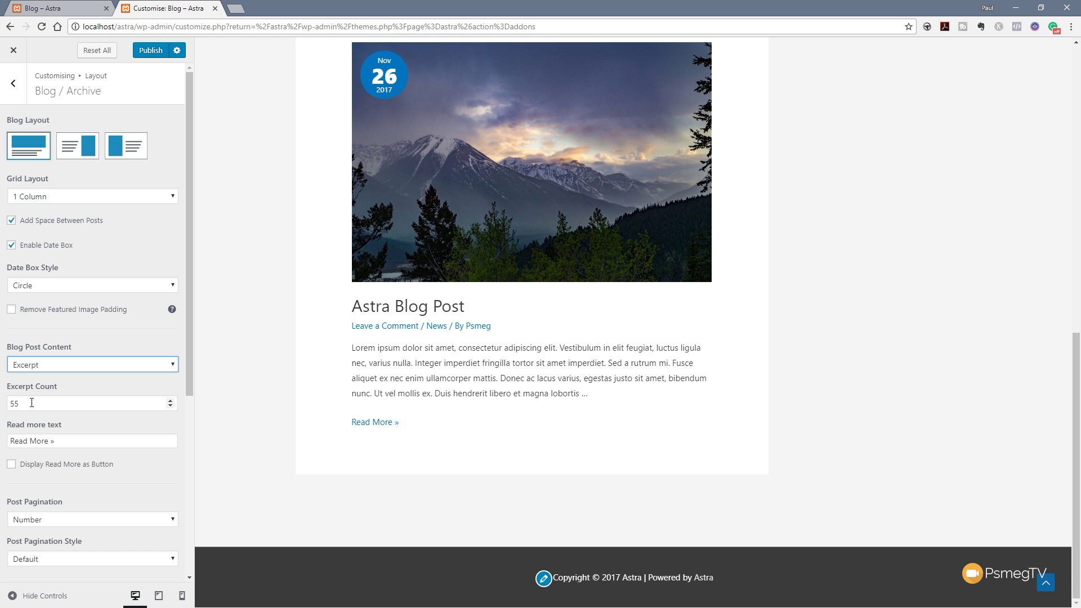
{"action": "left_click_drag", "start_coordinate": [32, 403], "coordinate": [5, 404]}
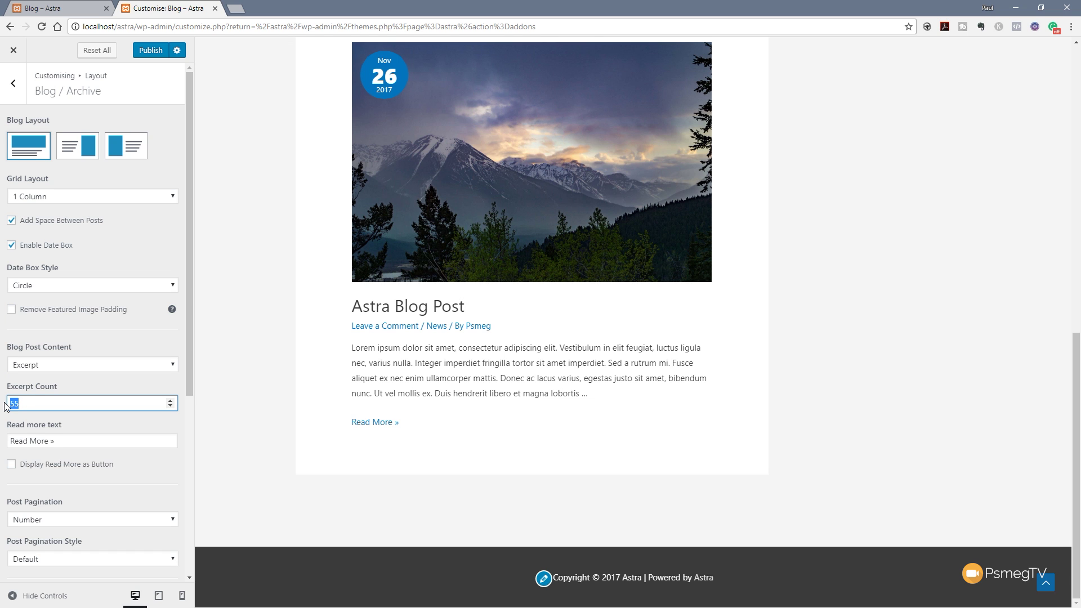
Try an excerpt count of 20, restore it to 55, and display Read More as a button.
{"action": "type", "text": "20"}
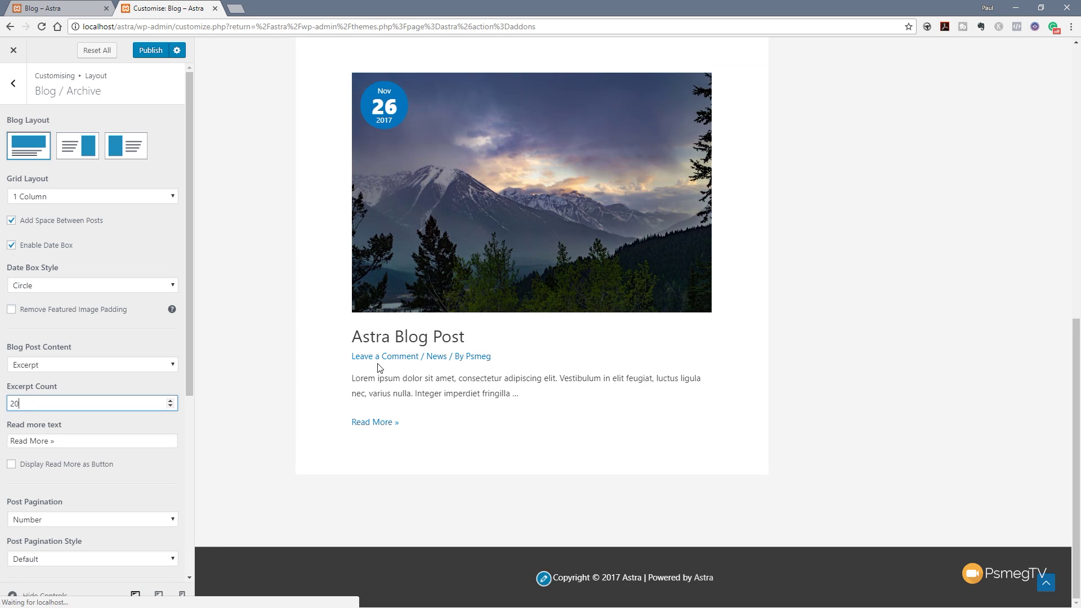
{"action": "left_click_drag", "start_coordinate": [19, 403], "coordinate": [2, 404]}
{"action": "type", "text": "55"}
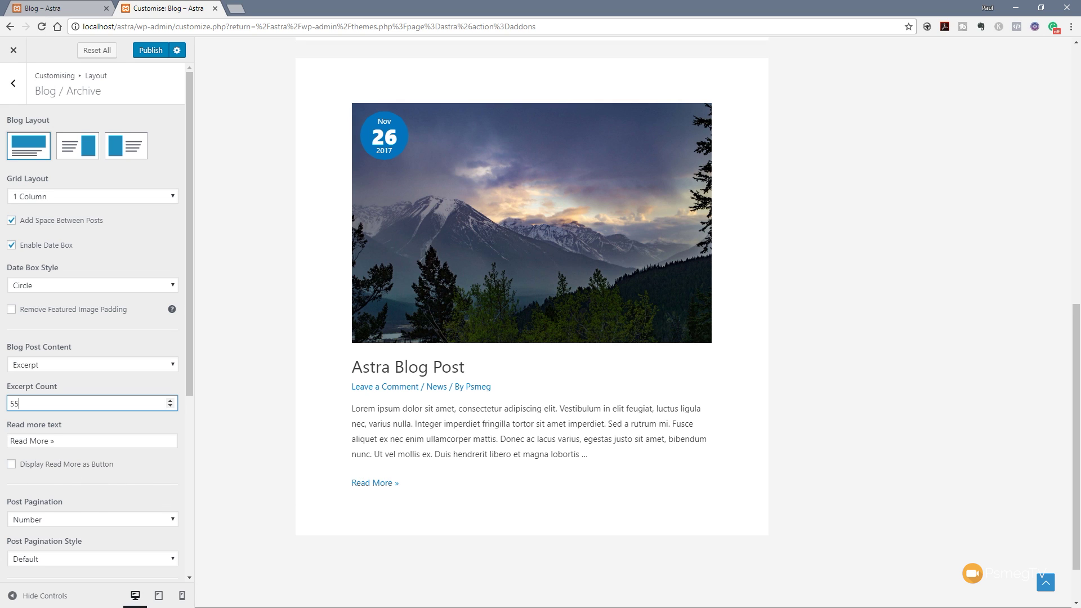
{"action": "left_click", "coordinate": [60, 465]}
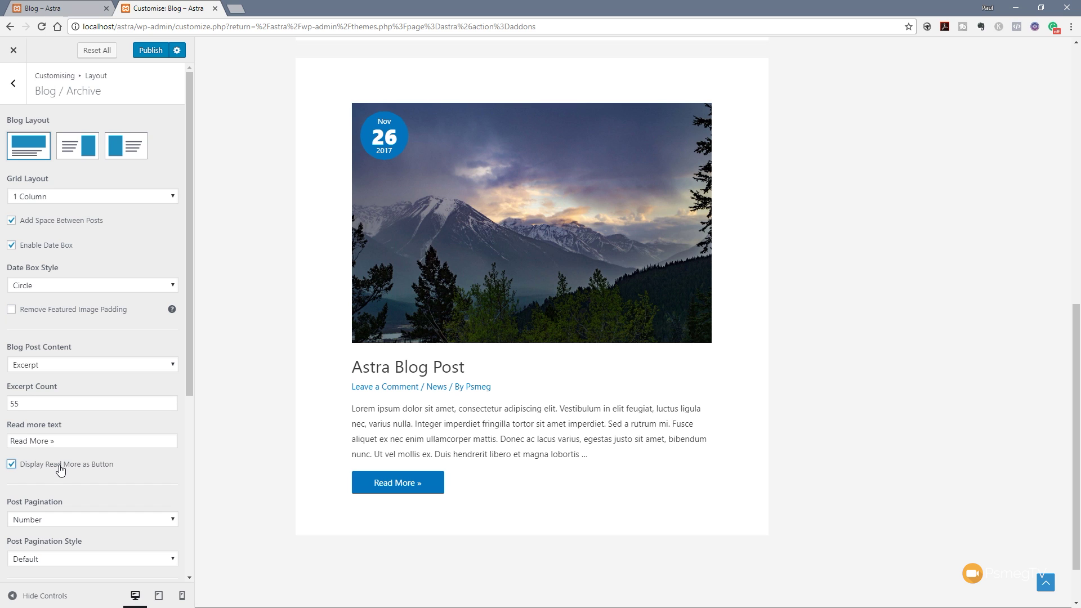
{"action": "scroll", "coordinate": [109, 450], "scroll_direction": "down", "scroll_amount": 5}
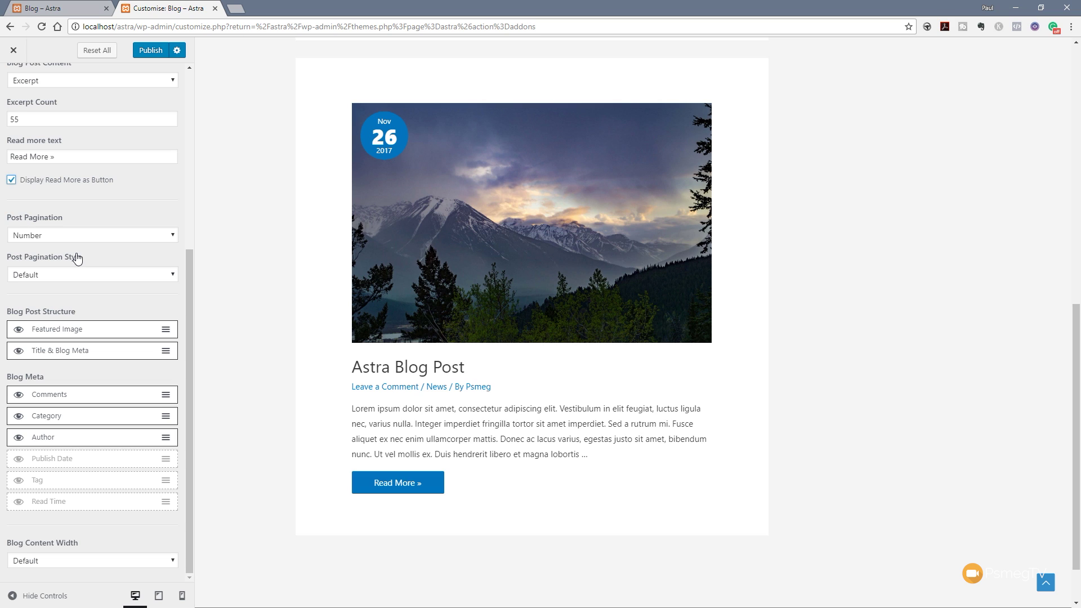
Keep Number post pagination with the Default pagination style.
{"action": "left_click", "coordinate": [82, 236]}
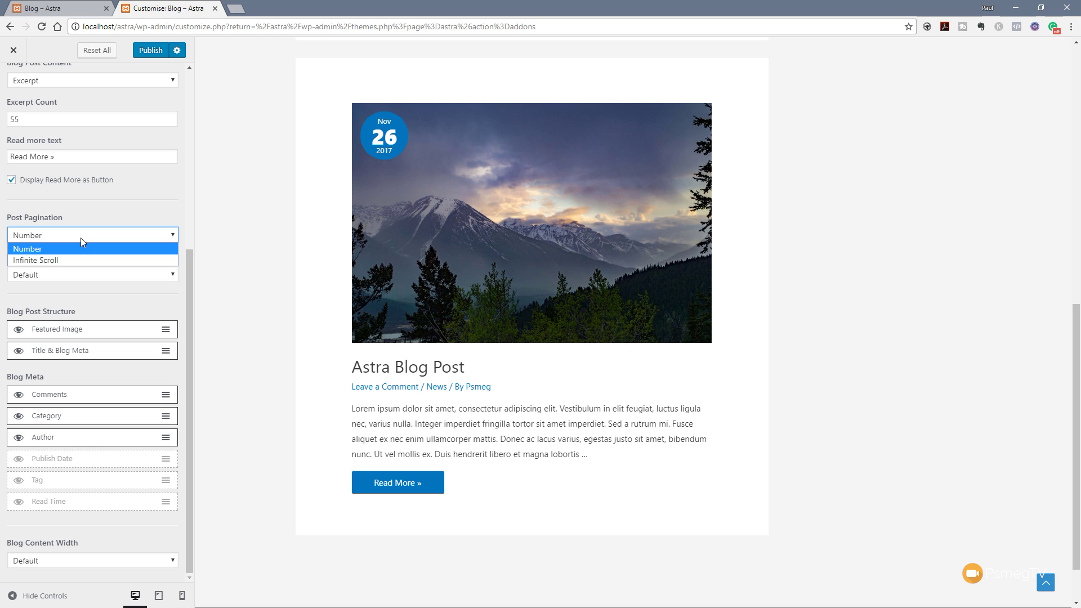
{"action": "left_click", "coordinate": [137, 211]}
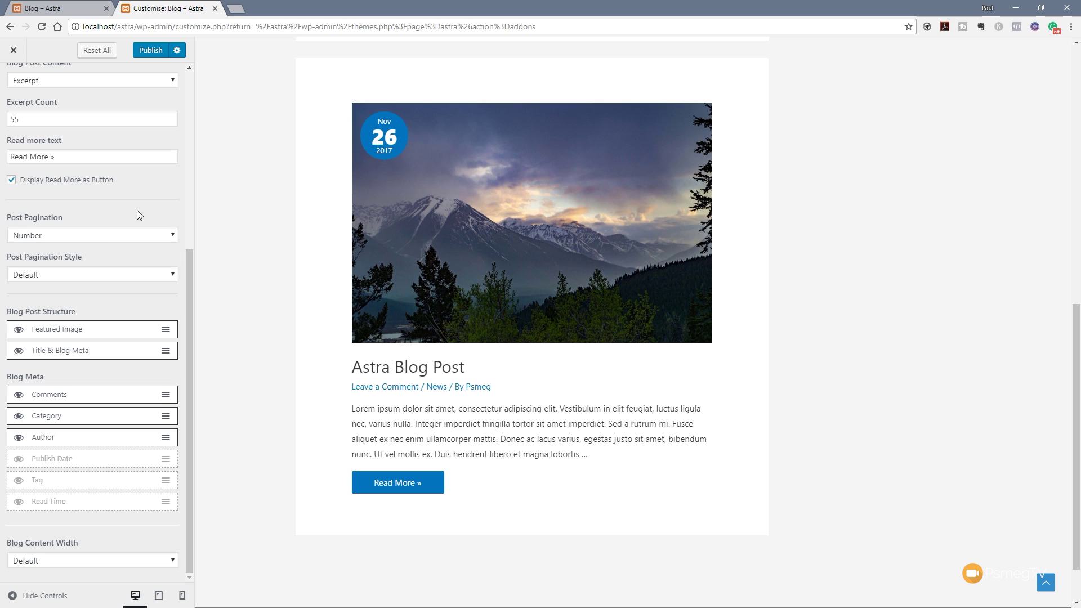
{"action": "left_click", "coordinate": [34, 275]}
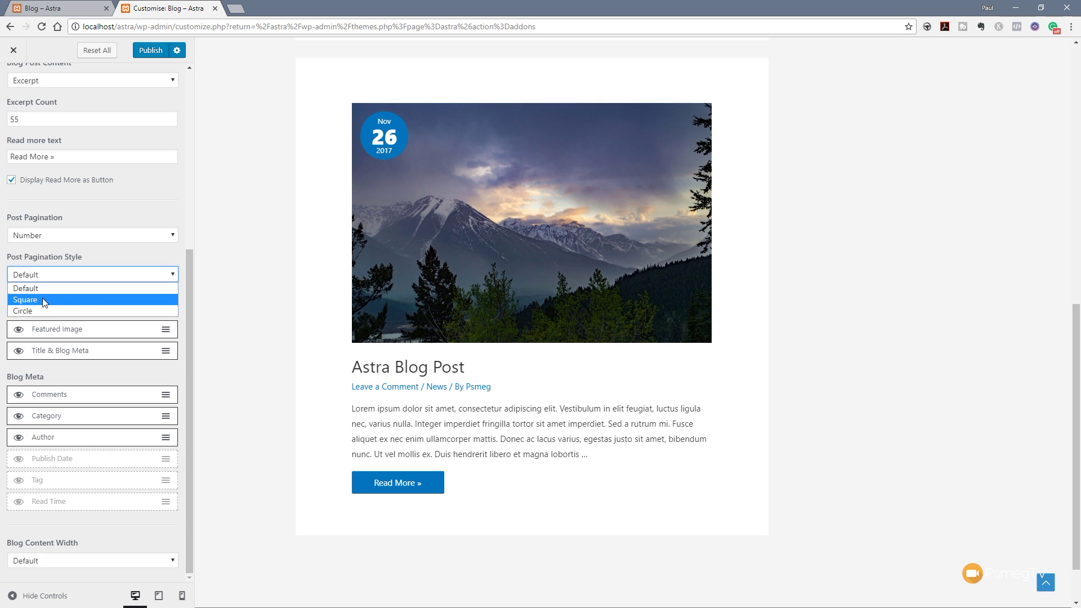
{"action": "left_click", "coordinate": [79, 288]}
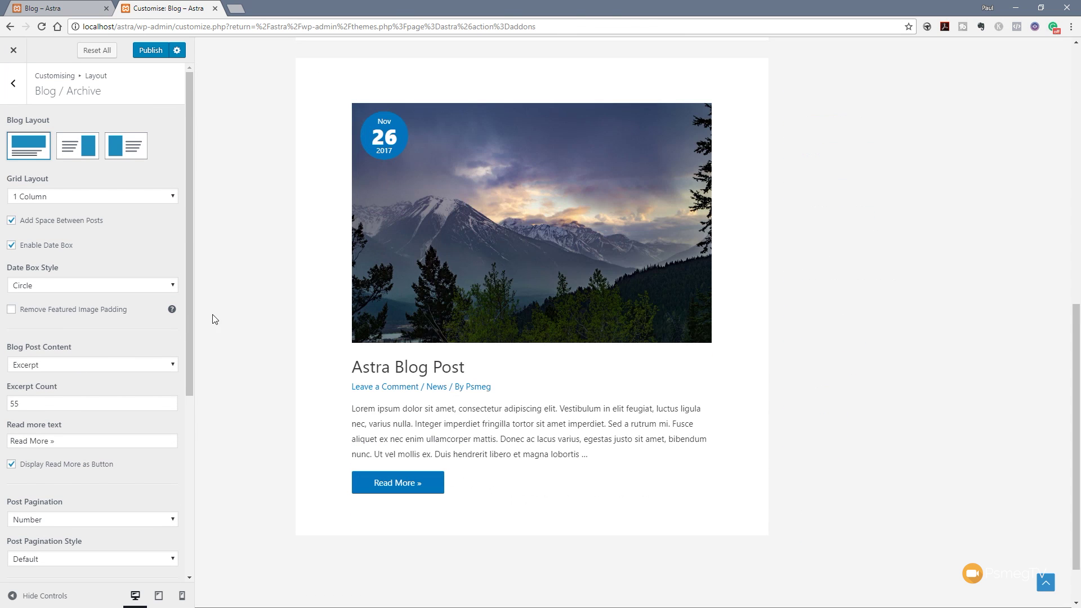
Toggle archive featured image and title/meta visibility, leaving both shown.
{"action": "scroll", "coordinate": [125, 387], "scroll_direction": "down", "scroll_amount": 2}
{"action": "scroll", "coordinate": [123, 387], "scroll_direction": "down", "scroll_amount": 3}
{"action": "left_click_drag", "start_coordinate": [1076, 315], "coordinate": [1078, 46]}
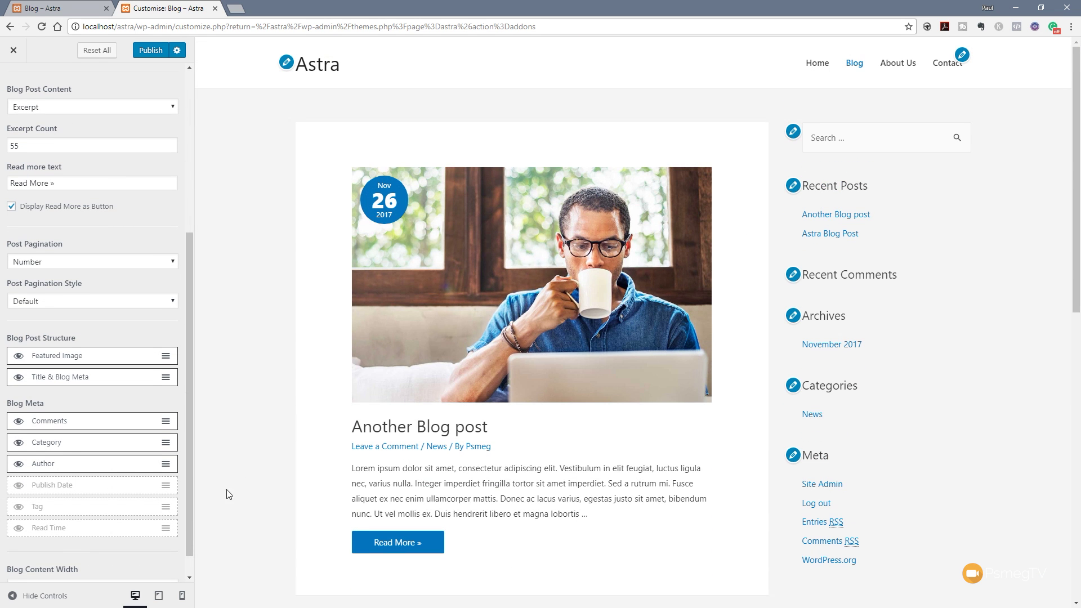
{"action": "left_click", "coordinate": [17, 357]}
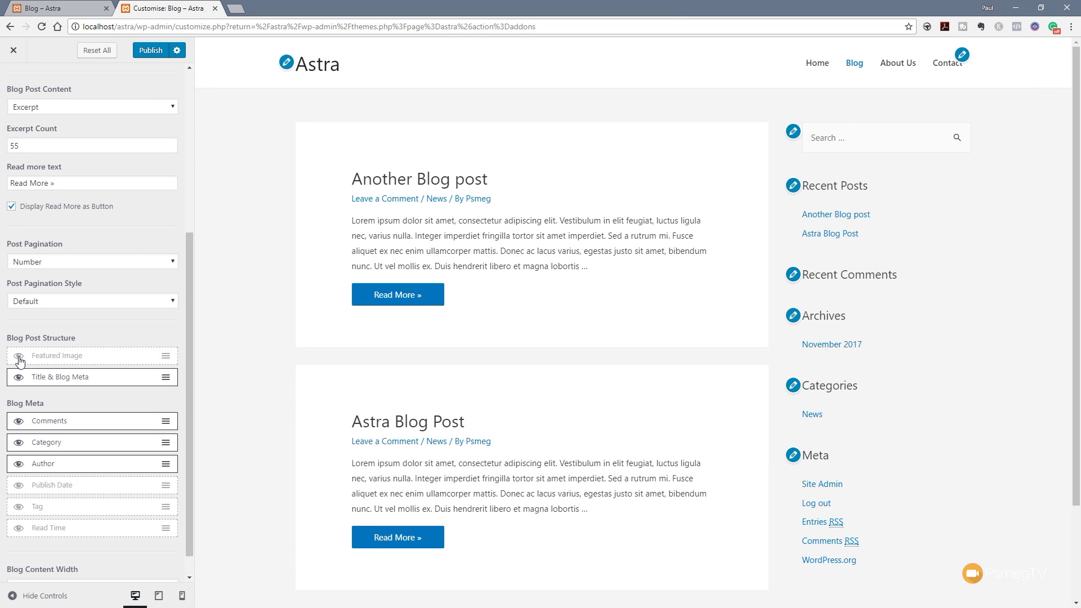
{"action": "left_click", "coordinate": [19, 357]}
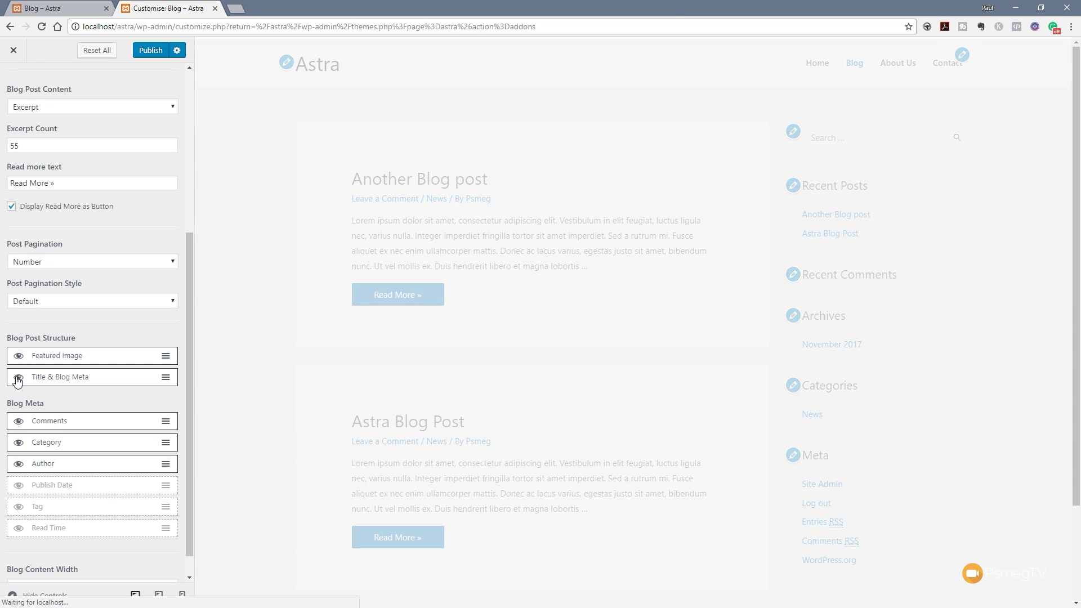
{"action": "left_click", "coordinate": [18, 378]}
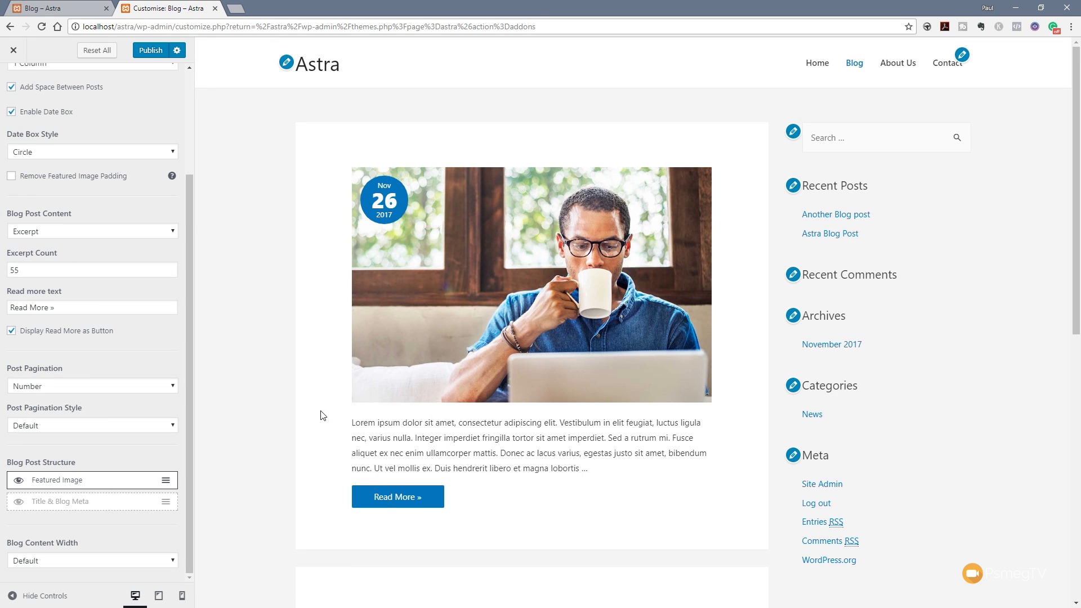
{"action": "left_click", "coordinate": [18, 501]}
{"action": "scroll", "coordinate": [123, 482], "scroll_direction": "down", "scroll_amount": 2}
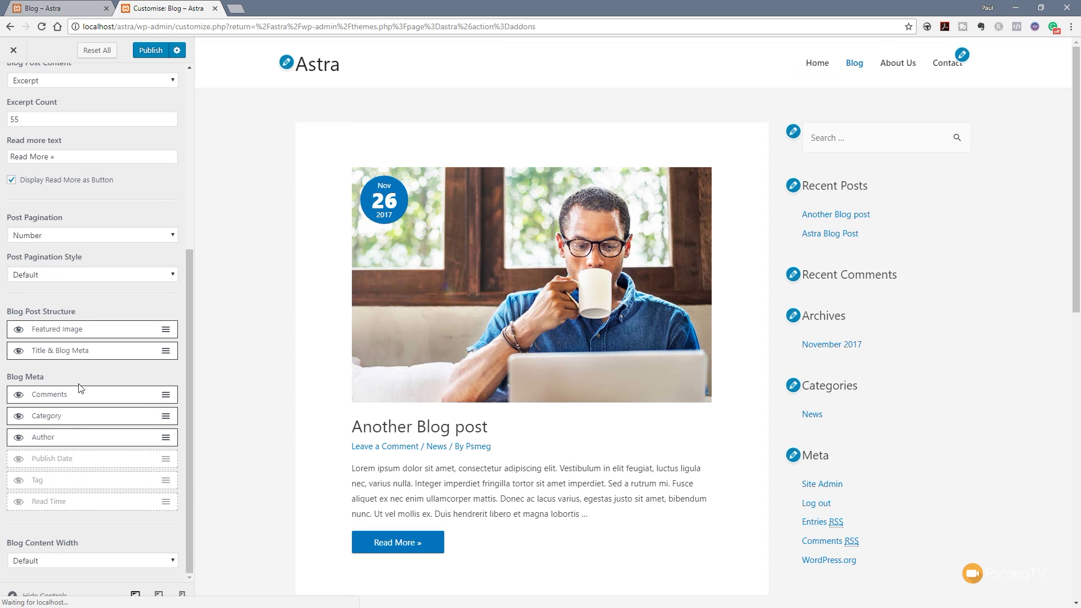
{"action": "left_click", "coordinate": [18, 355]}
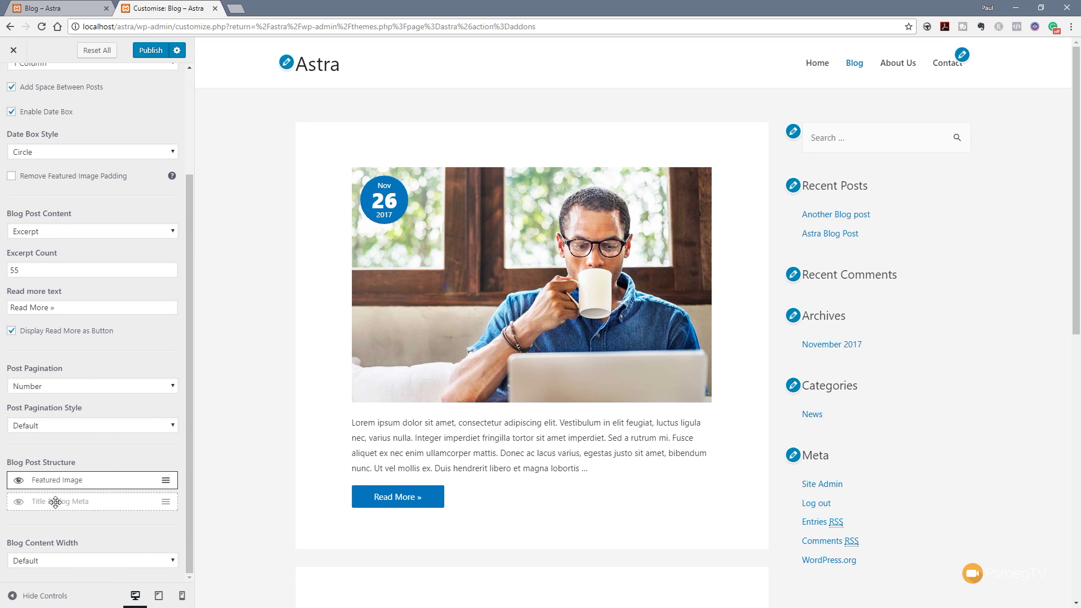
{"action": "left_click", "coordinate": [19, 502]}
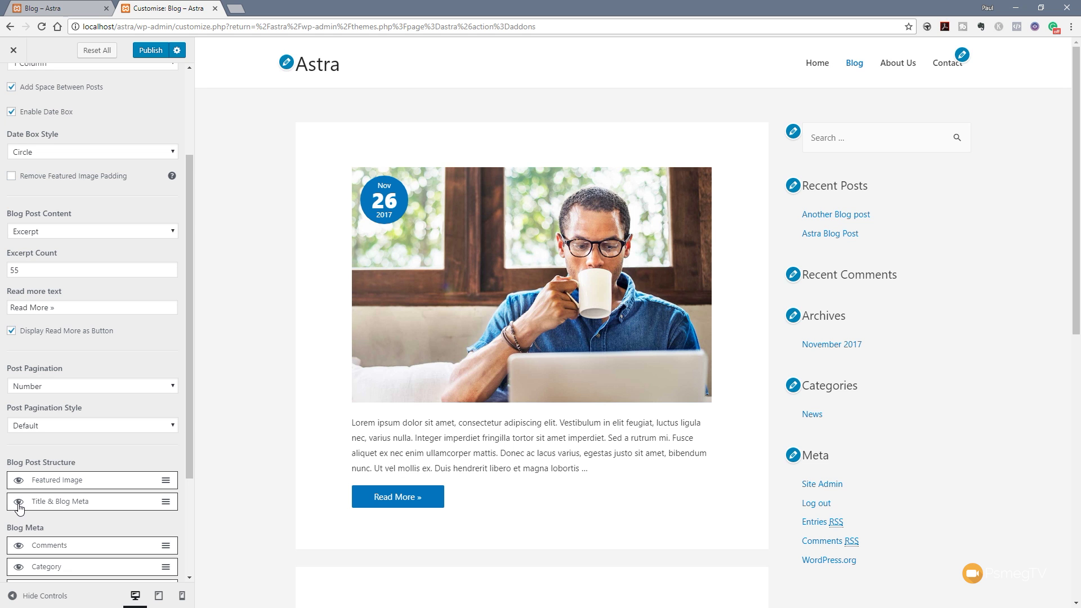
Replace the author with the publish date in the blog archive meta.
{"action": "scroll", "coordinate": [96, 478], "scroll_direction": "down", "scroll_amount": 3}
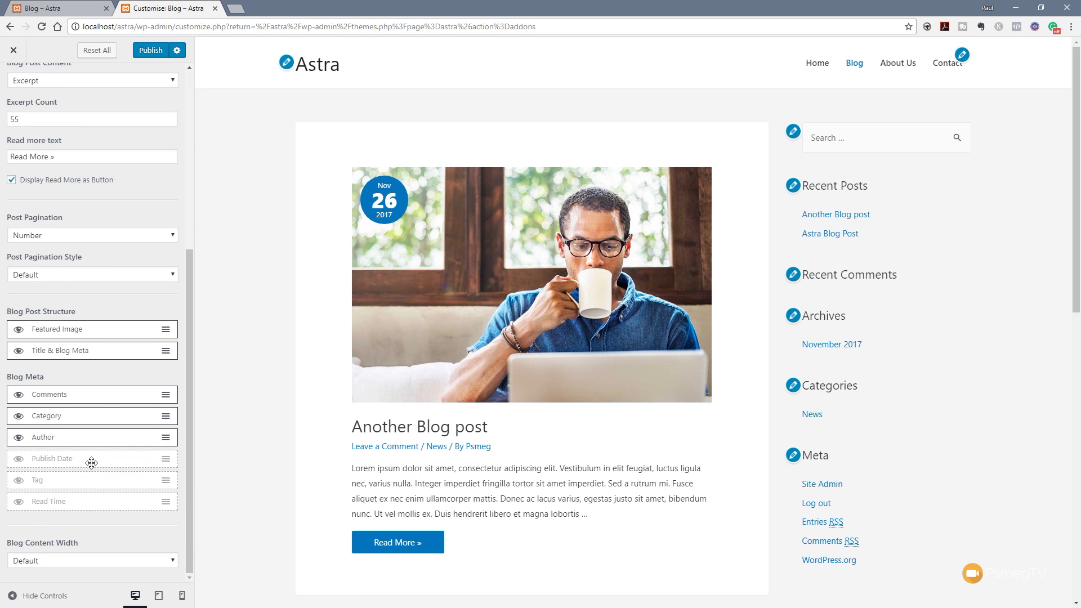
{"action": "left_click", "coordinate": [20, 438]}
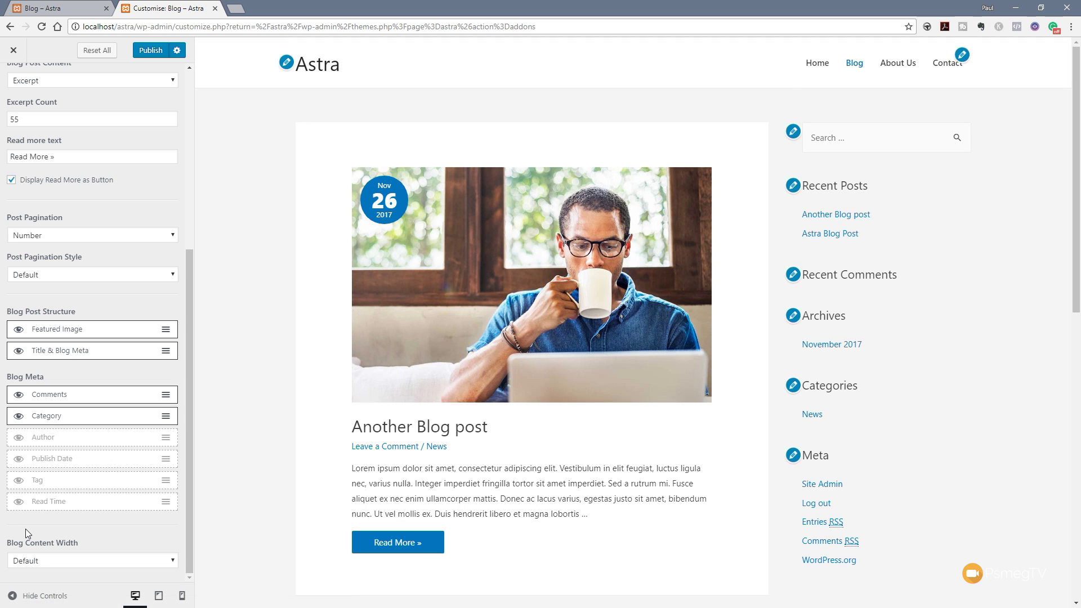
{"action": "left_click", "coordinate": [20, 462]}
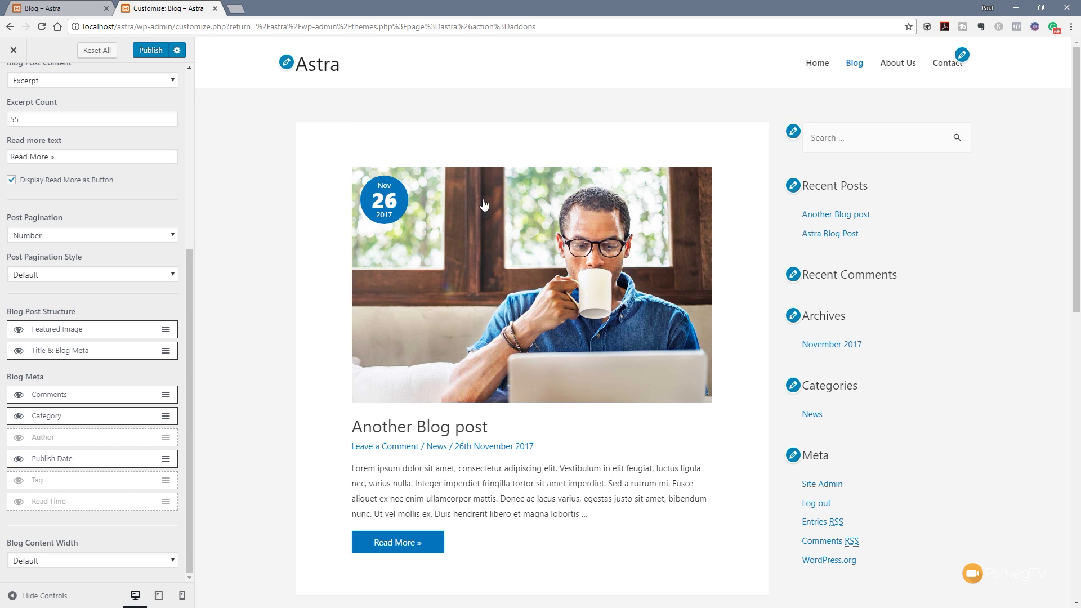
{"action": "left_click_drag", "start_coordinate": [192, 280], "coordinate": [194, 133]}
Turn off the archive date box and set Blog Content Width to Custom.
{"action": "left_click", "coordinate": [40, 193]}
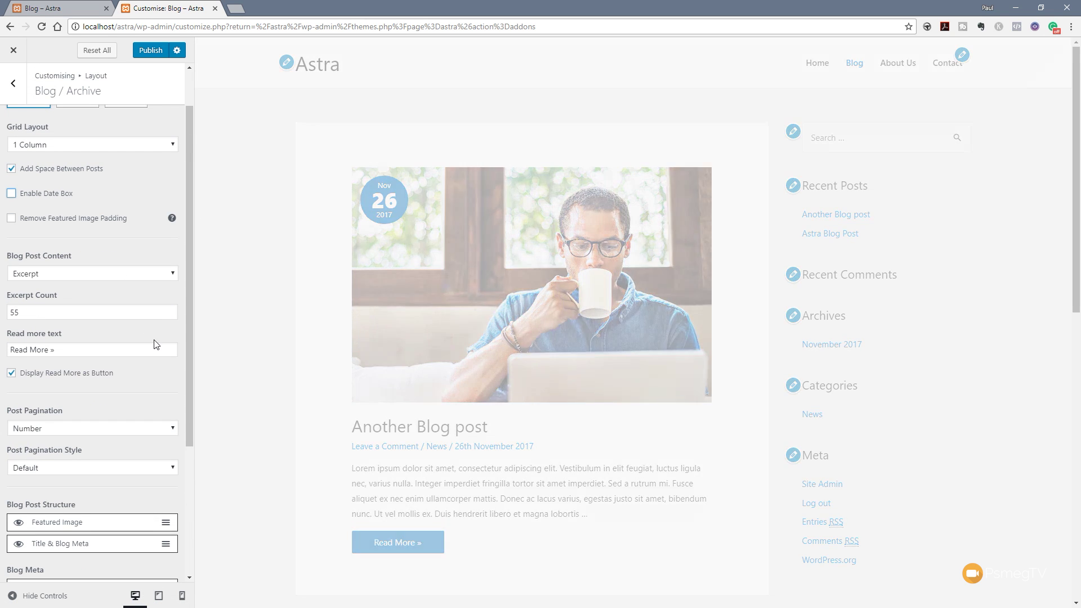
{"action": "left_click_drag", "start_coordinate": [187, 317], "coordinate": [190, 457]}
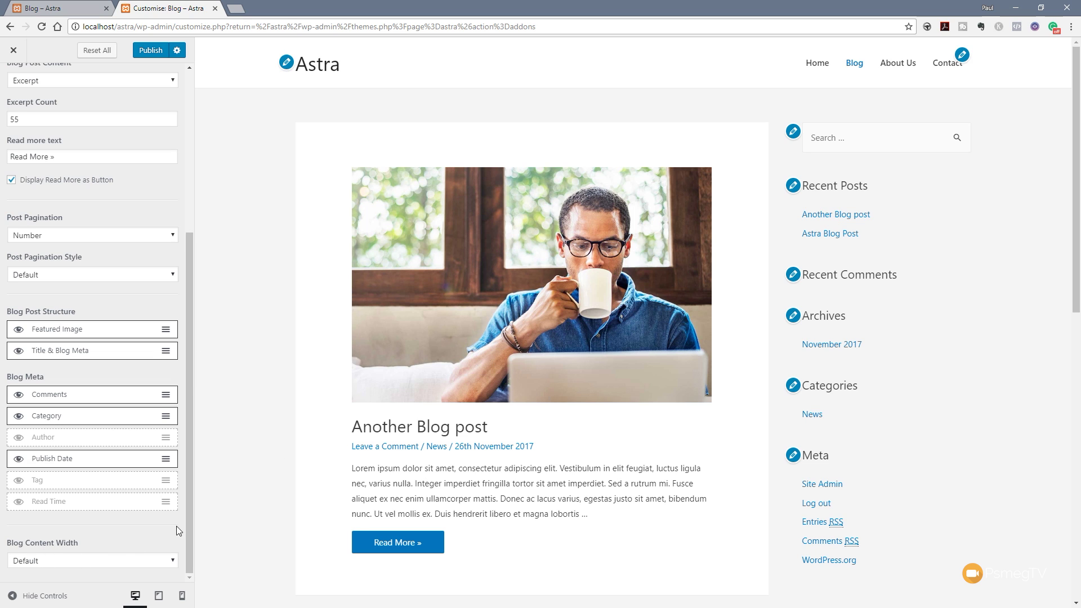
{"action": "left_click", "coordinate": [107, 561]}
{"action": "left_click", "coordinate": [124, 528]}
{"action": "left_click", "coordinate": [136, 558]}
{"action": "left_click", "coordinate": [80, 585]}
Try a content width of 820, then reset it to 1200.
{"action": "left_click_drag", "start_coordinate": [191, 498], "coordinate": [194, 546]}
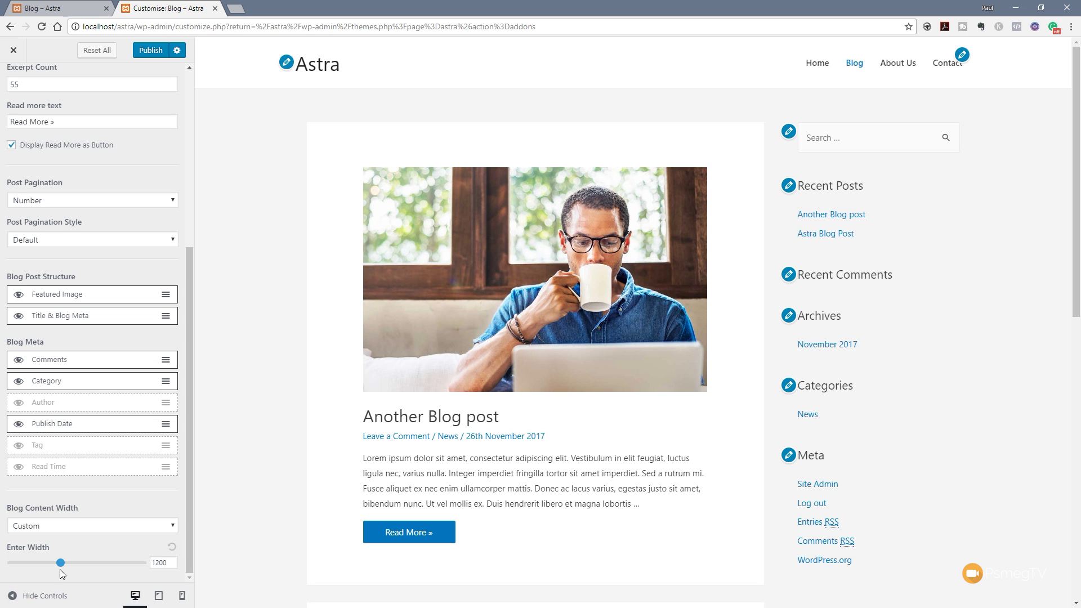
{"action": "left_click_drag", "start_coordinate": [61, 565], "coordinate": [94, 559]}
{"action": "left_click", "coordinate": [171, 547]}
{"action": "left_click_drag", "start_coordinate": [192, 280], "coordinate": [188, 104]}
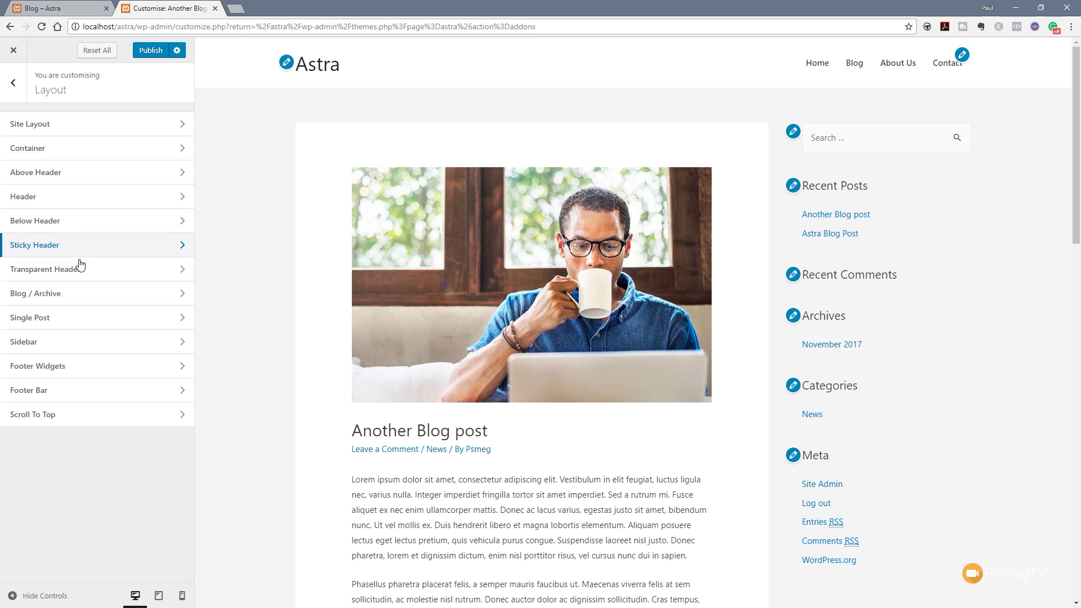
Open Single Post settings and toggle the featured image off and back on.
{"action": "left_click", "coordinate": [55, 325]}
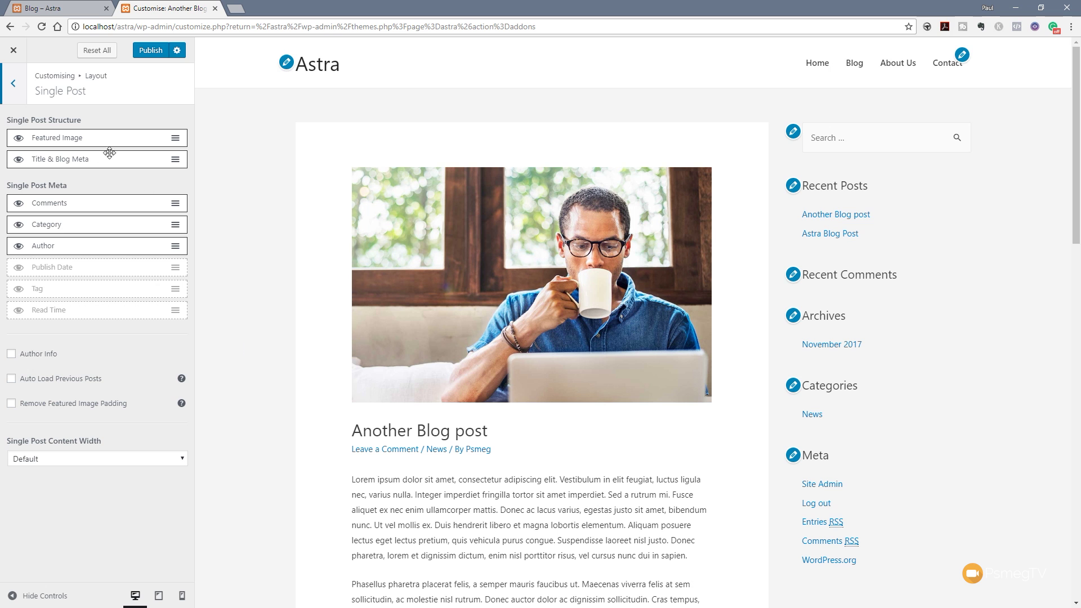
{"action": "left_click", "coordinate": [18, 144]}
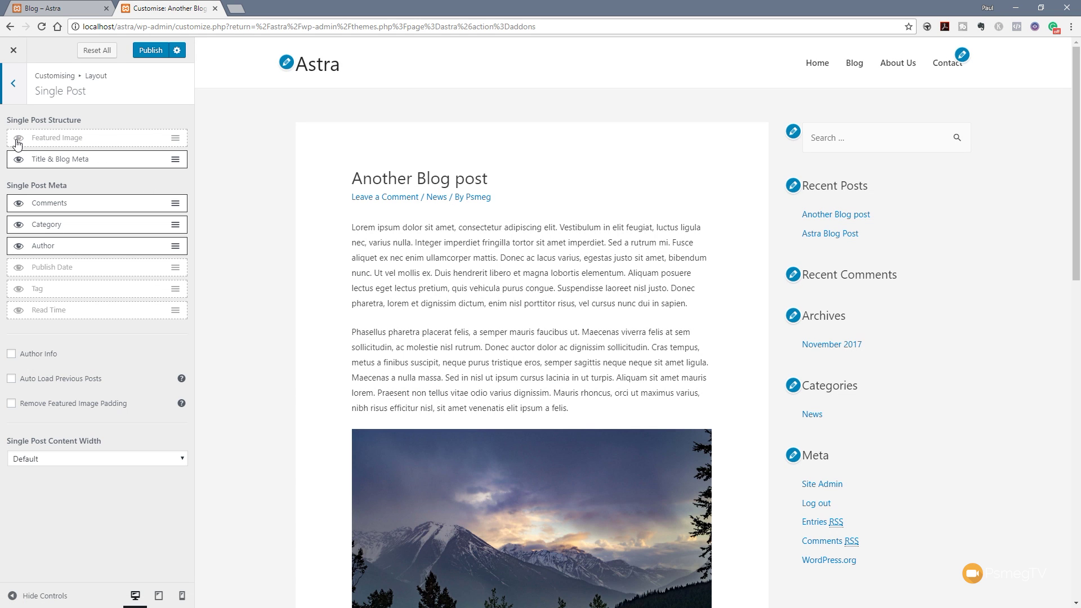
{"action": "left_click", "coordinate": [18, 144]}
{"action": "left_click_drag", "start_coordinate": [128, 141], "coordinate": [133, 163]}
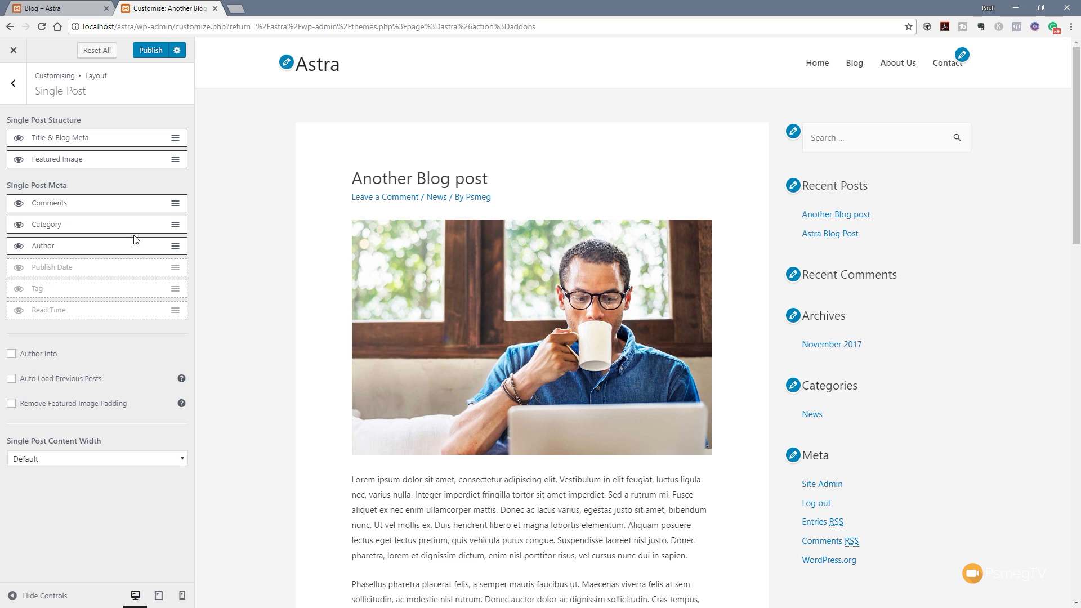
Keep Category in the single post meta and add Publish Date and Read Time.
{"action": "left_click", "coordinate": [19, 226]}
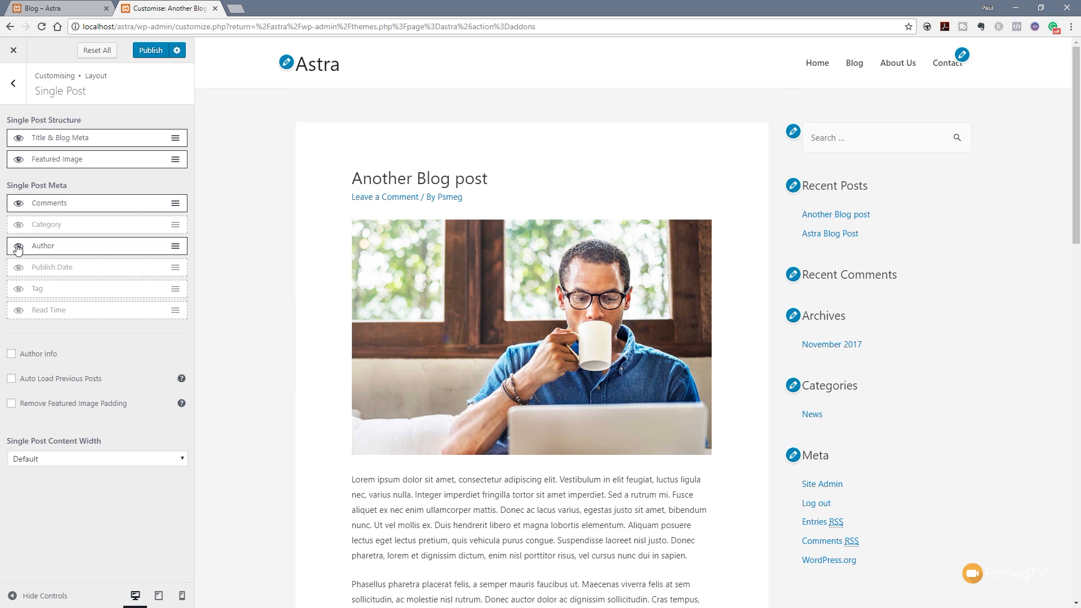
{"action": "left_click", "coordinate": [18, 225]}
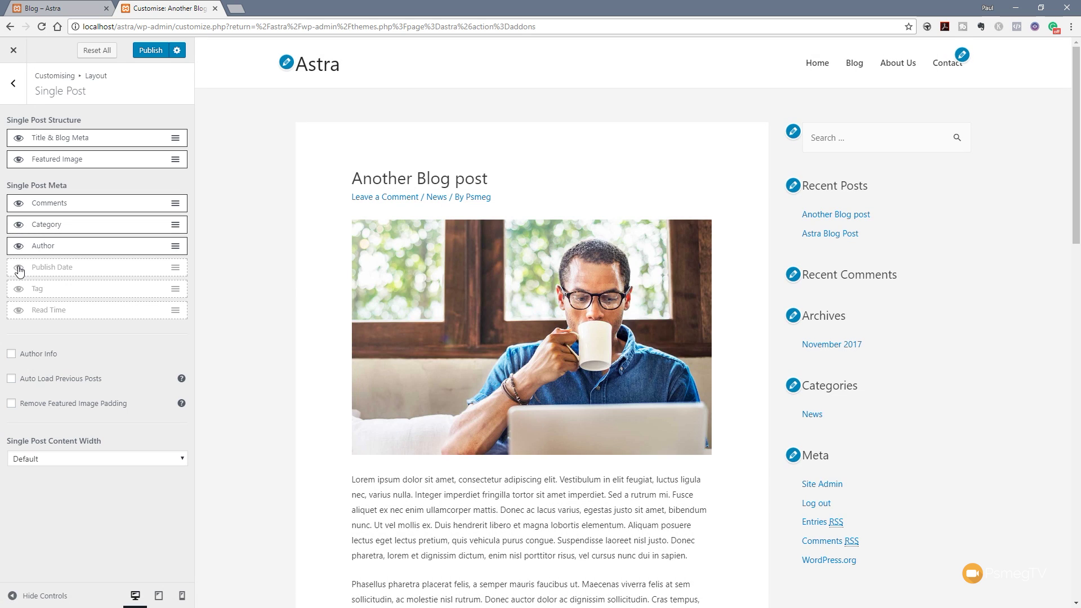
{"action": "left_click", "coordinate": [19, 269]}
{"action": "left_click", "coordinate": [18, 312]}
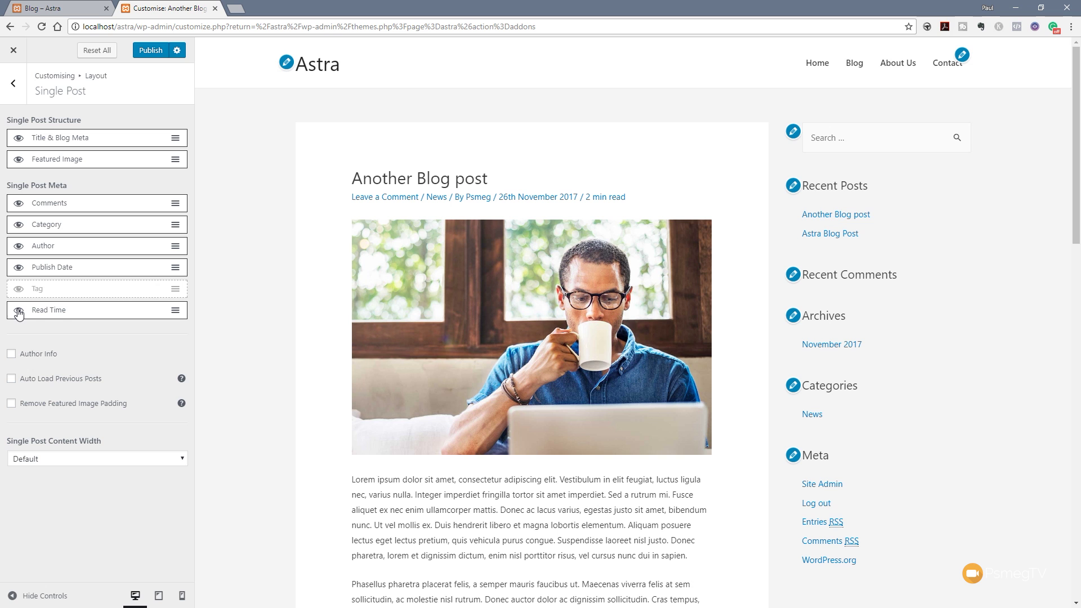
Enable the Author Info box and Auto Load Previous Posts for single posts.
{"action": "scroll", "coordinate": [326, 475], "scroll_direction": "down", "scroll_amount": 5}
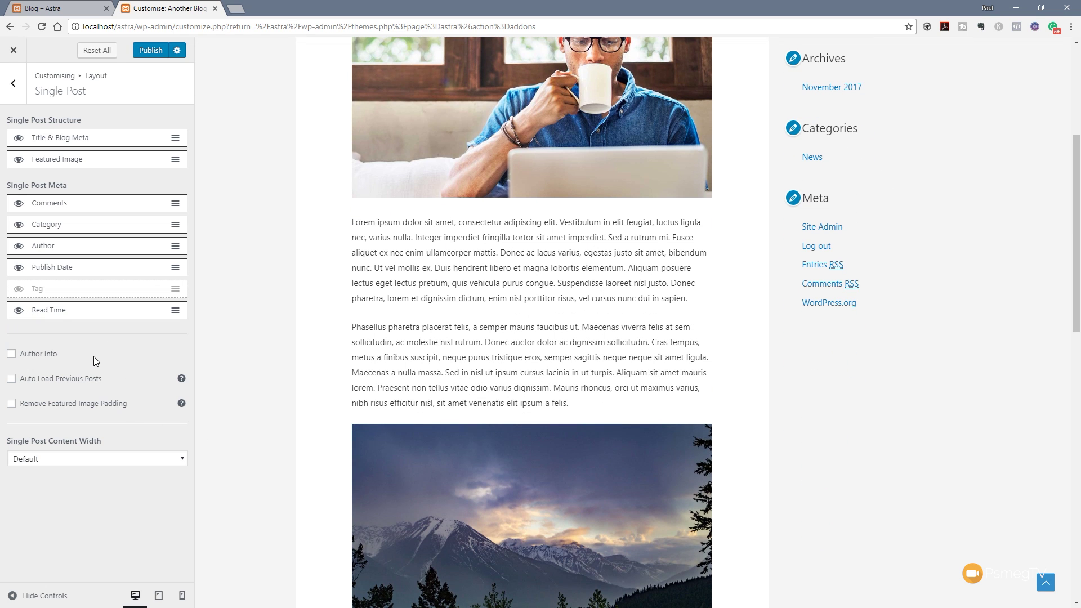
{"action": "scroll", "coordinate": [294, 456], "scroll_direction": "down", "scroll_amount": 8}
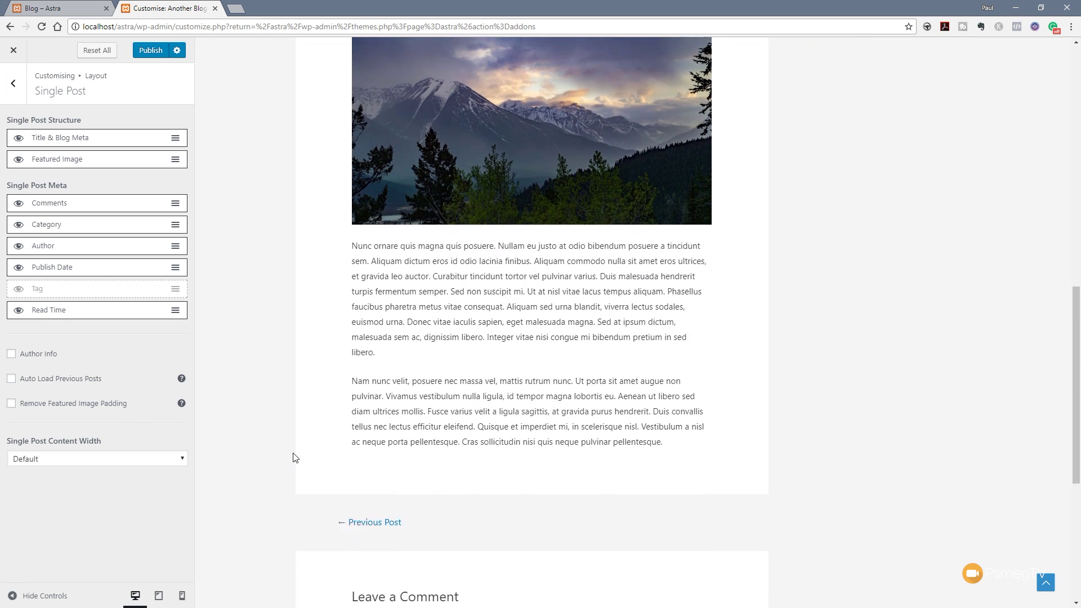
{"action": "scroll", "coordinate": [293, 457], "scroll_direction": "down", "scroll_amount": 5}
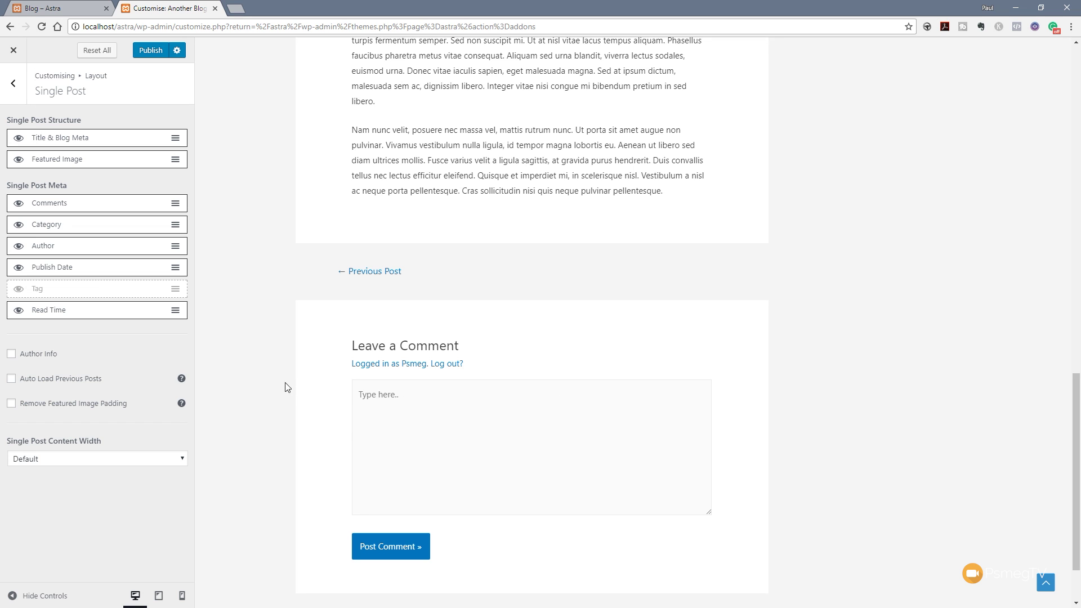
{"action": "left_click", "coordinate": [40, 355]}
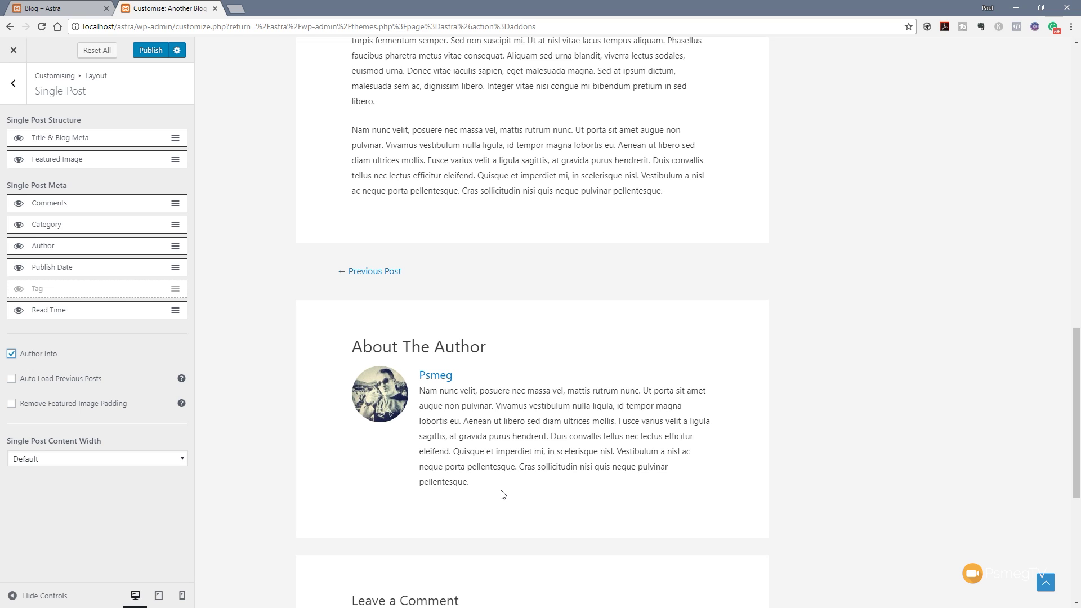
{"action": "left_click", "coordinate": [11, 379]}
Remove featured image padding, move Featured Image above Title & Blog Meta, and hide the author.
{"action": "left_click_drag", "start_coordinate": [1075, 360], "coordinate": [1079, 59]}
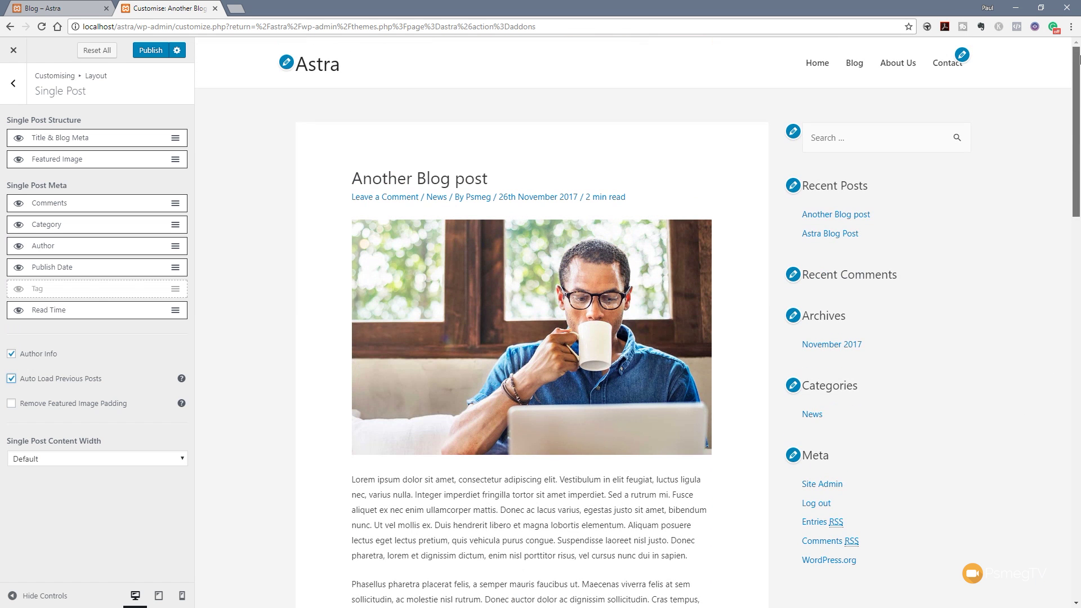
{"action": "left_click", "coordinate": [83, 409]}
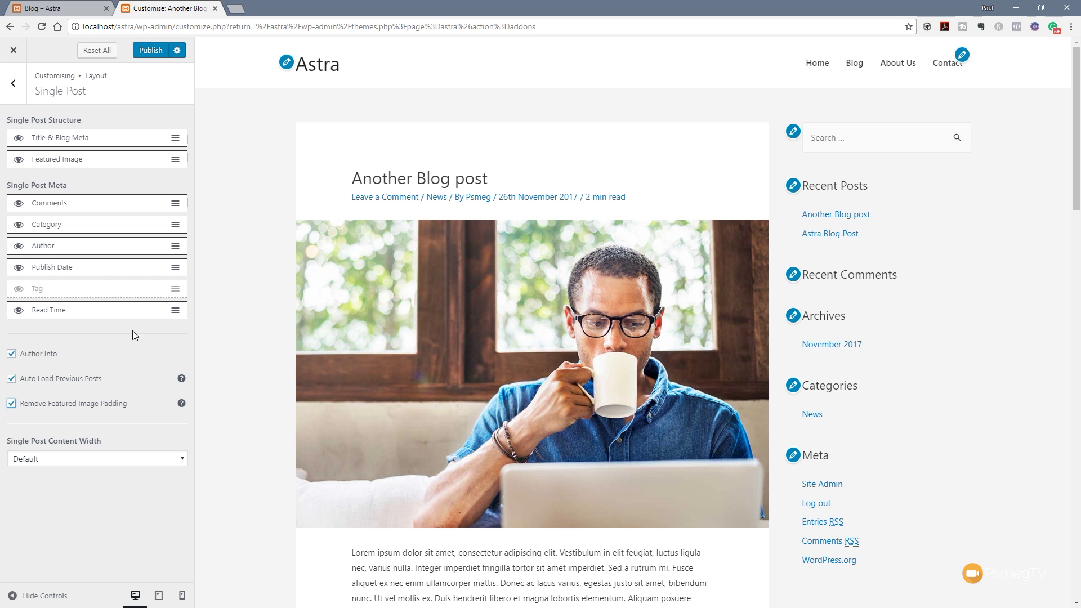
{"action": "left_click_drag", "start_coordinate": [93, 158], "coordinate": [91, 141]}
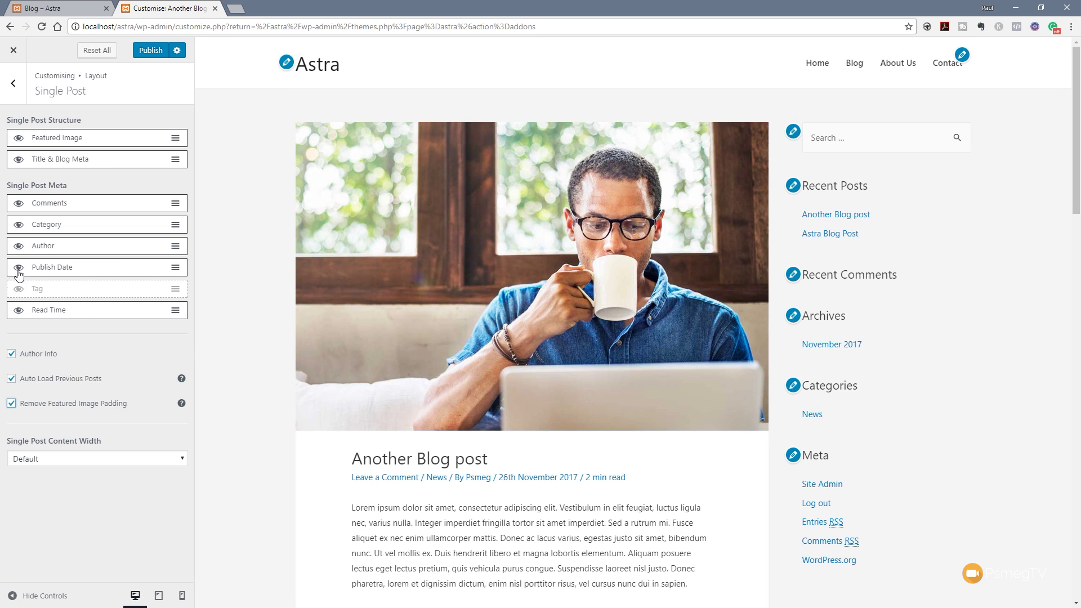
{"action": "left_click", "coordinate": [19, 245]}
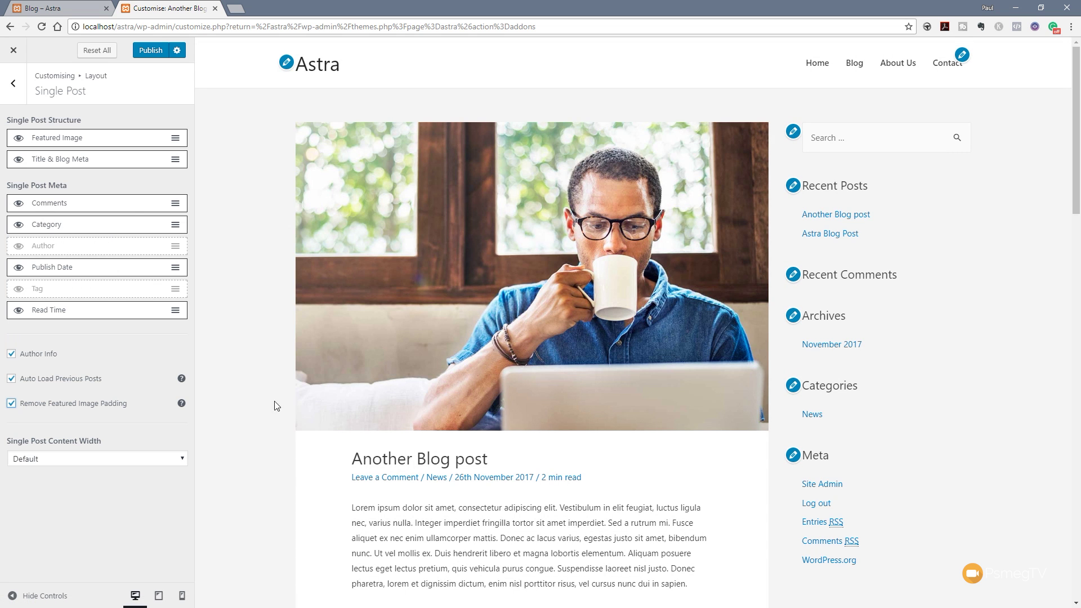
{"action": "scroll", "coordinate": [234, 396], "scroll_direction": "down", "scroll_amount": 3}
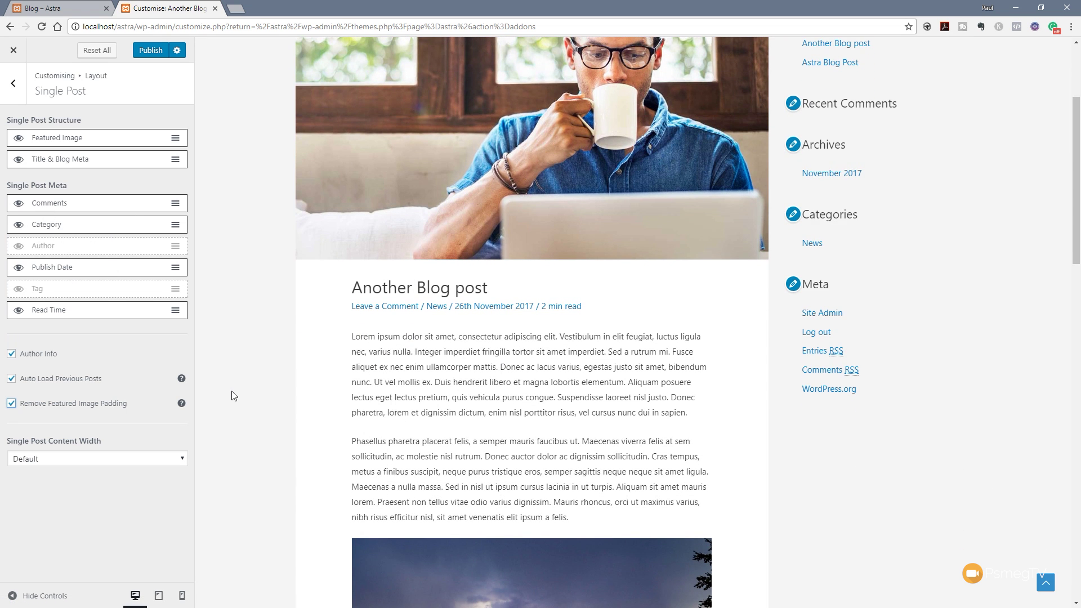
{"action": "left_click", "coordinate": [59, 459]}
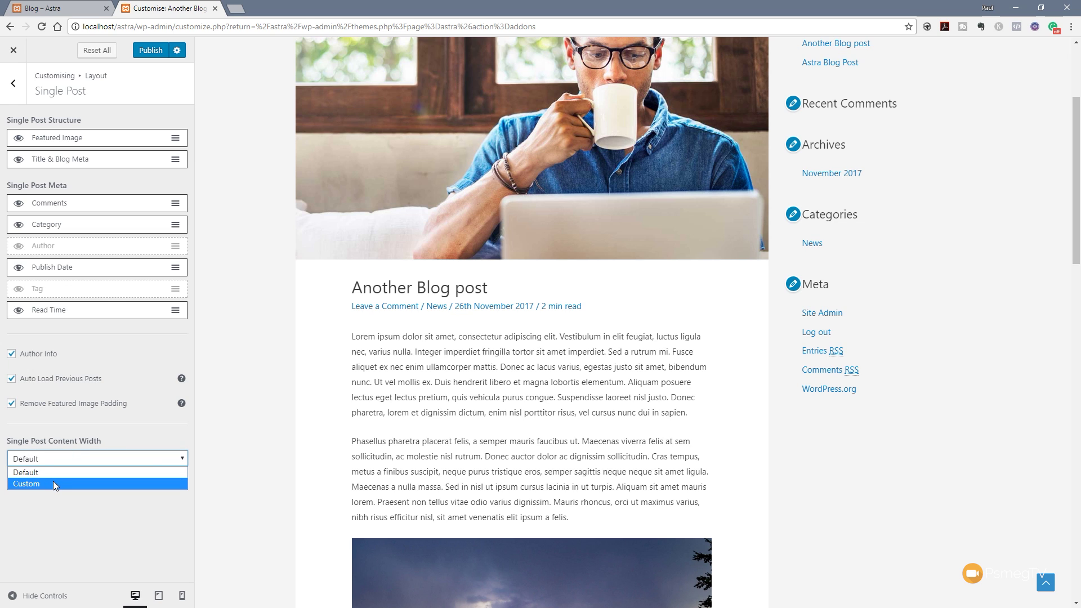
Set Single Post content width to Custom 1200, publish, and return to the Layout sections.
{"action": "left_click", "coordinate": [53, 483]}
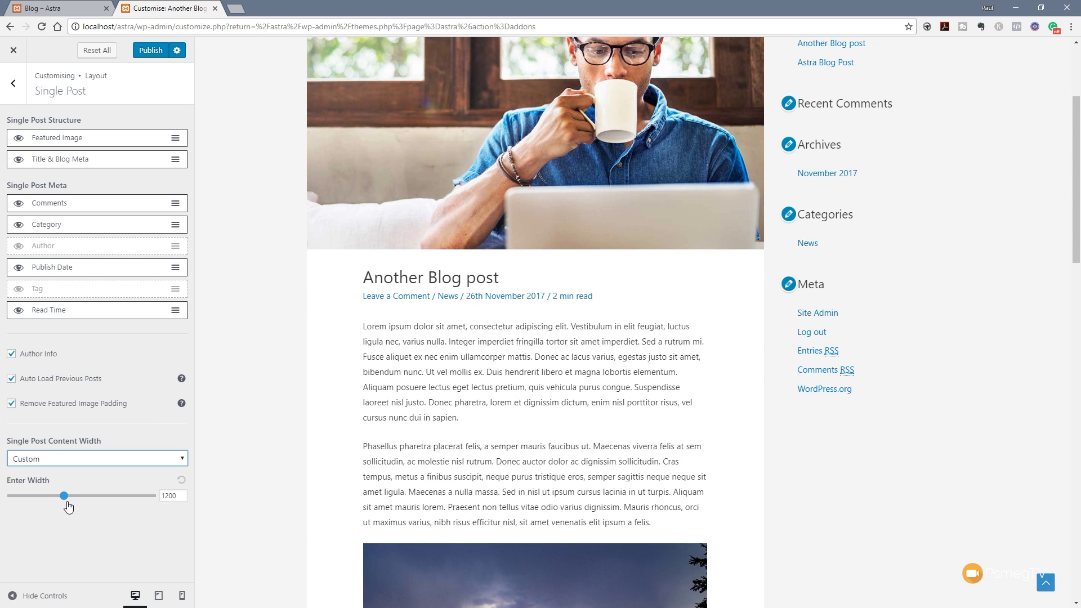
{"action": "key", "text": "ctrl+s"}
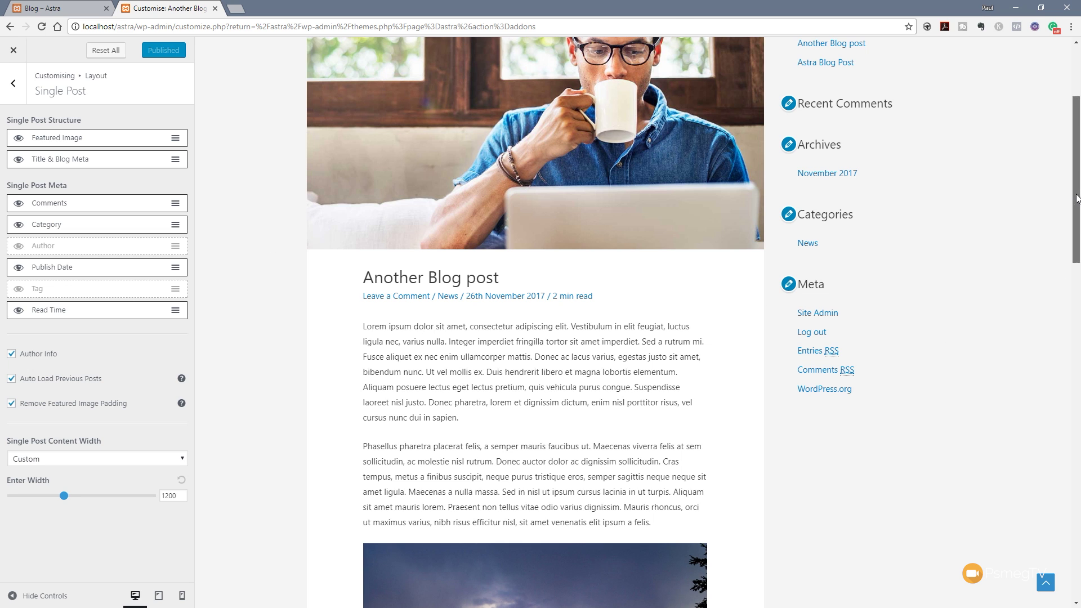
{"action": "scroll", "coordinate": [1076, 198], "scroll_direction": "up", "scroll_amount": 3}
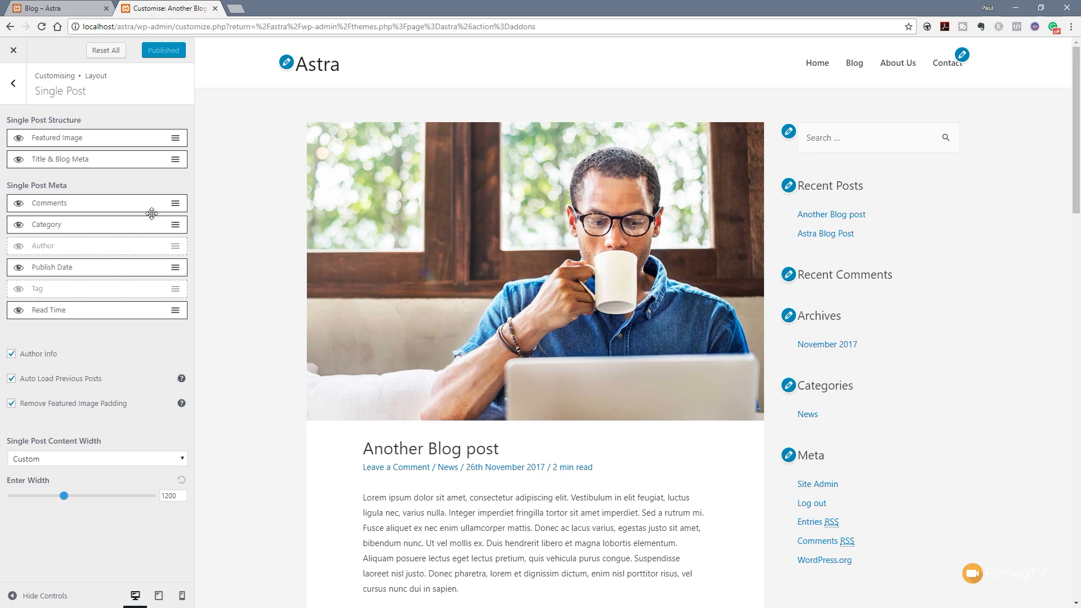
{"action": "left_click", "coordinate": [16, 86]}
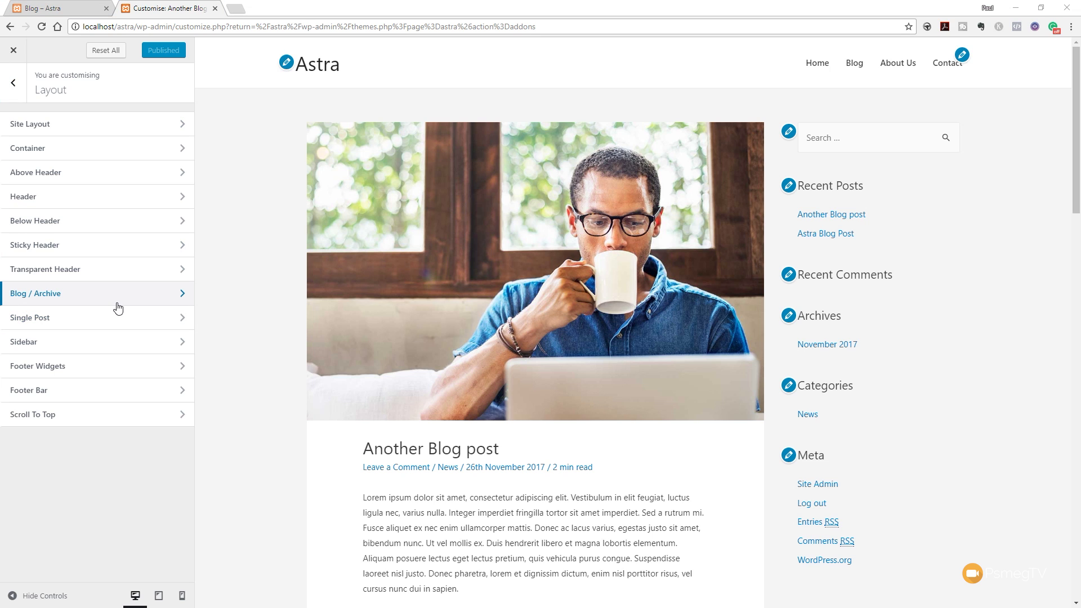
In the Sidebar settings, leave Blog Posts on the Default sidebar.
{"action": "left_click", "coordinate": [76, 342]}
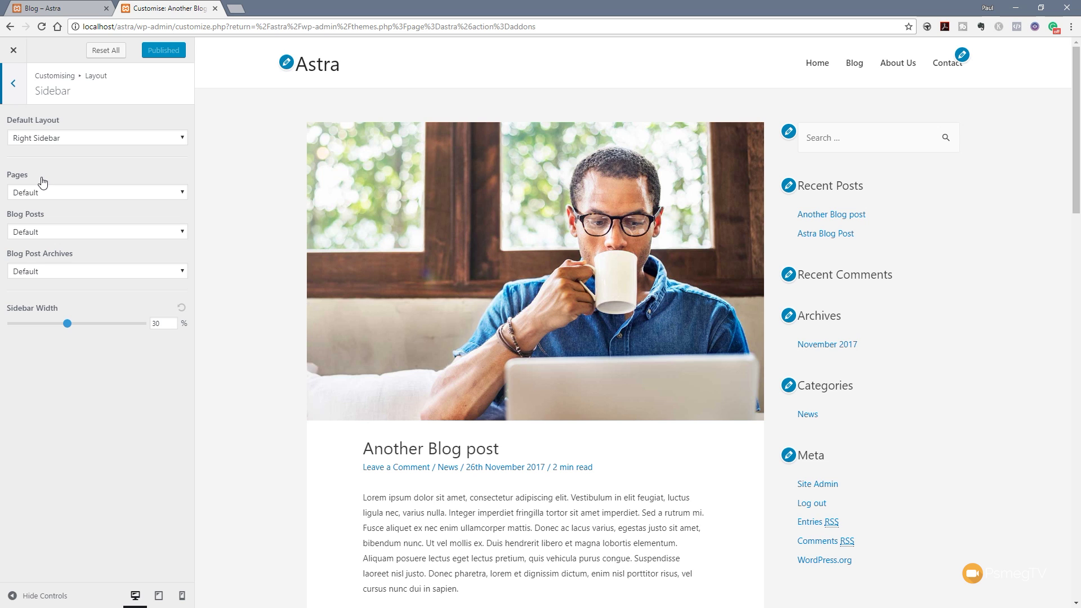
{"action": "left_click", "coordinate": [72, 232]}
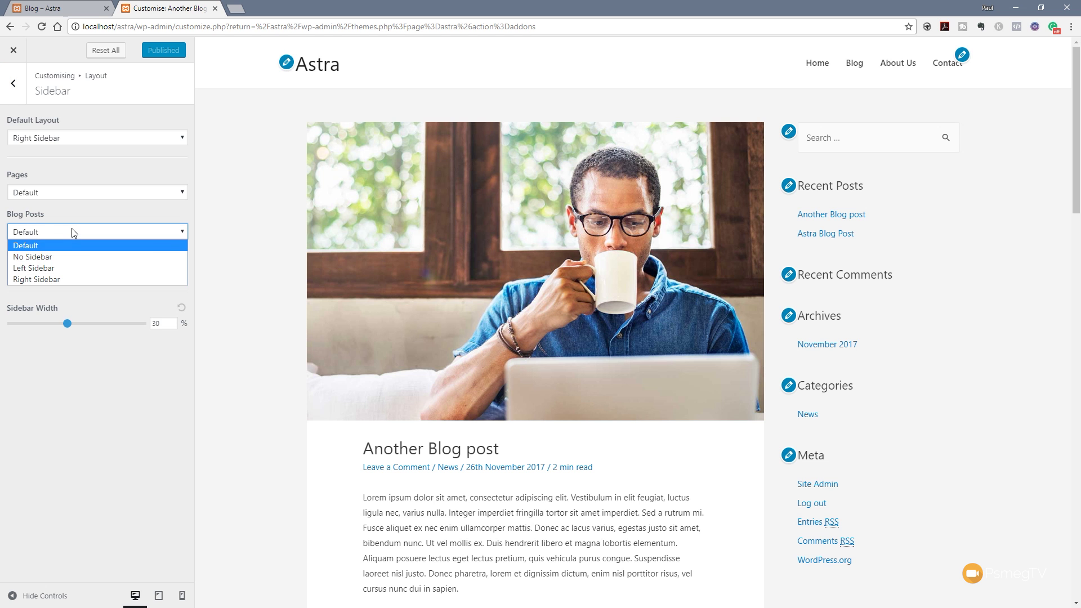
{"action": "left_click", "coordinate": [57, 259]}
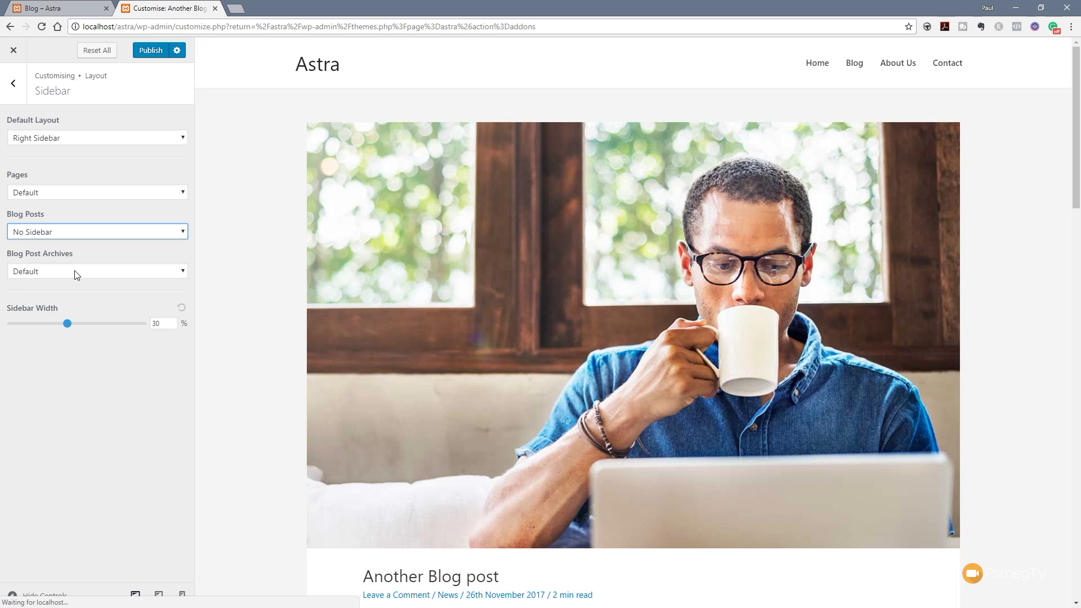
{"action": "left_click", "coordinate": [73, 274]}
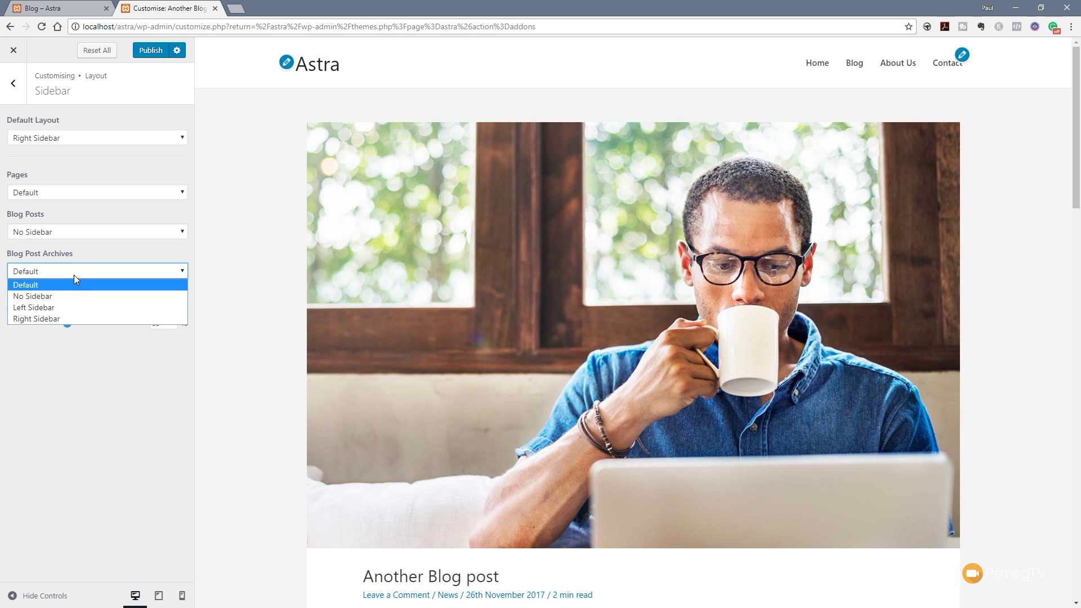
{"action": "left_click", "coordinate": [94, 443]}
{"action": "scroll", "coordinate": [253, 354], "scroll_direction": "down", "scroll_amount": 5}
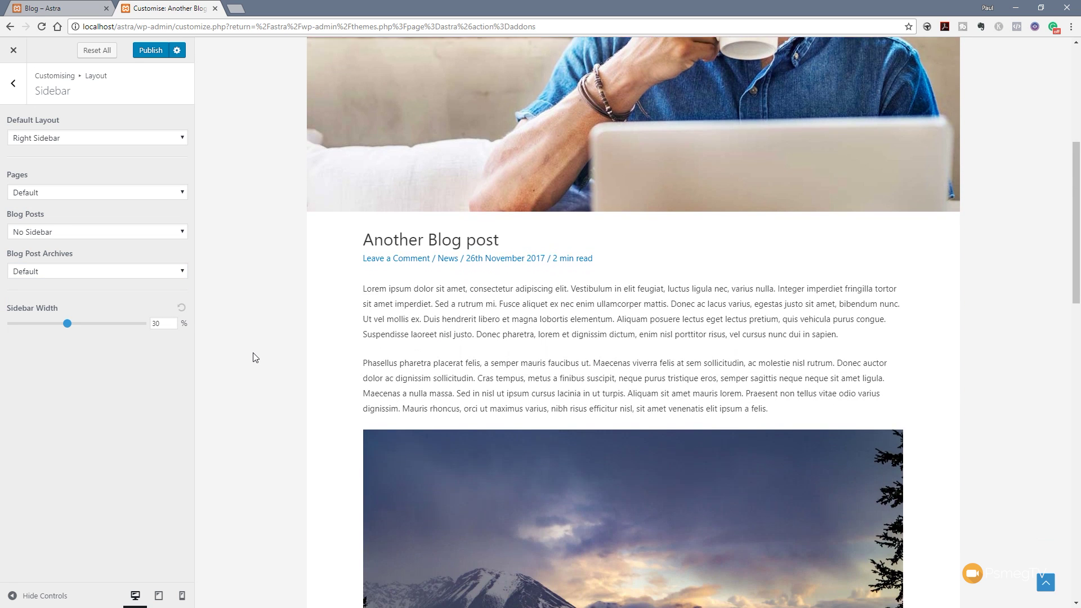
{"action": "scroll", "coordinate": [253, 358], "scroll_direction": "down", "scroll_amount": 10}
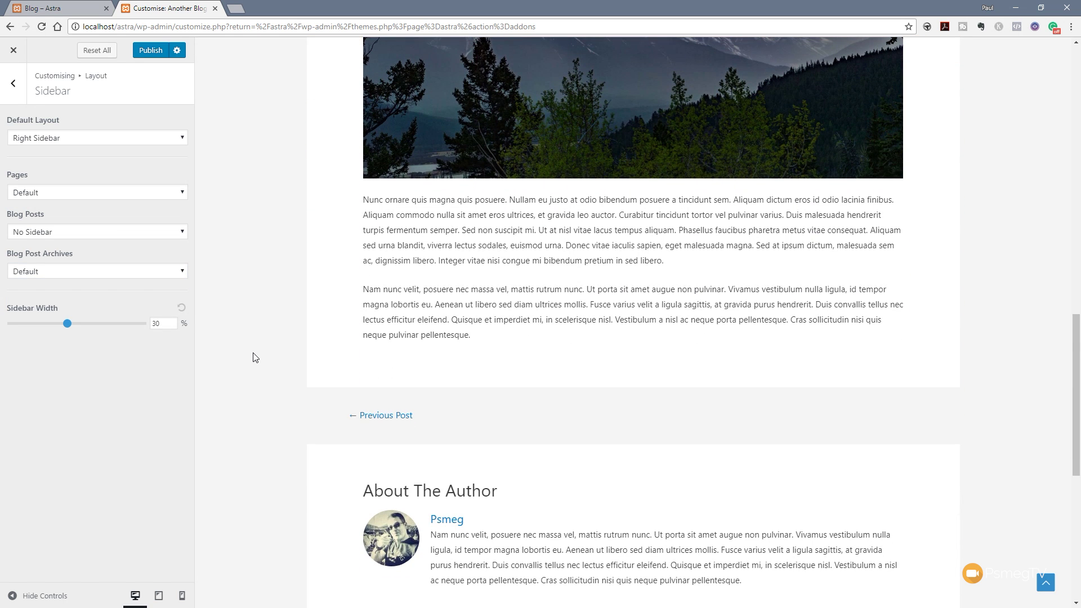
{"action": "left_click_drag", "start_coordinate": [1075, 329], "coordinate": [1075, 58]}
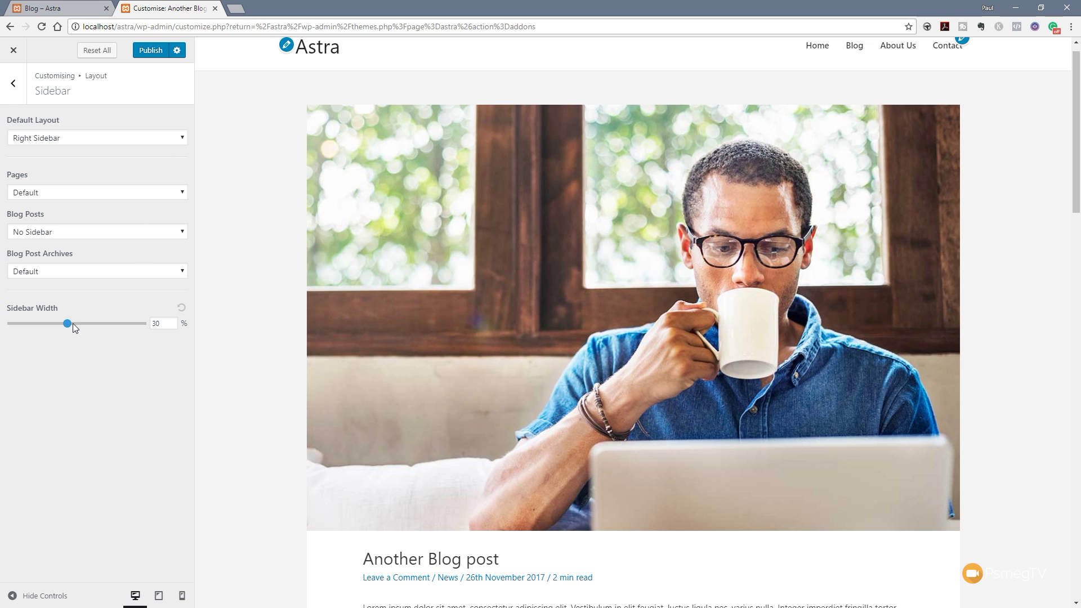
{"action": "left_click", "coordinate": [56, 233]}
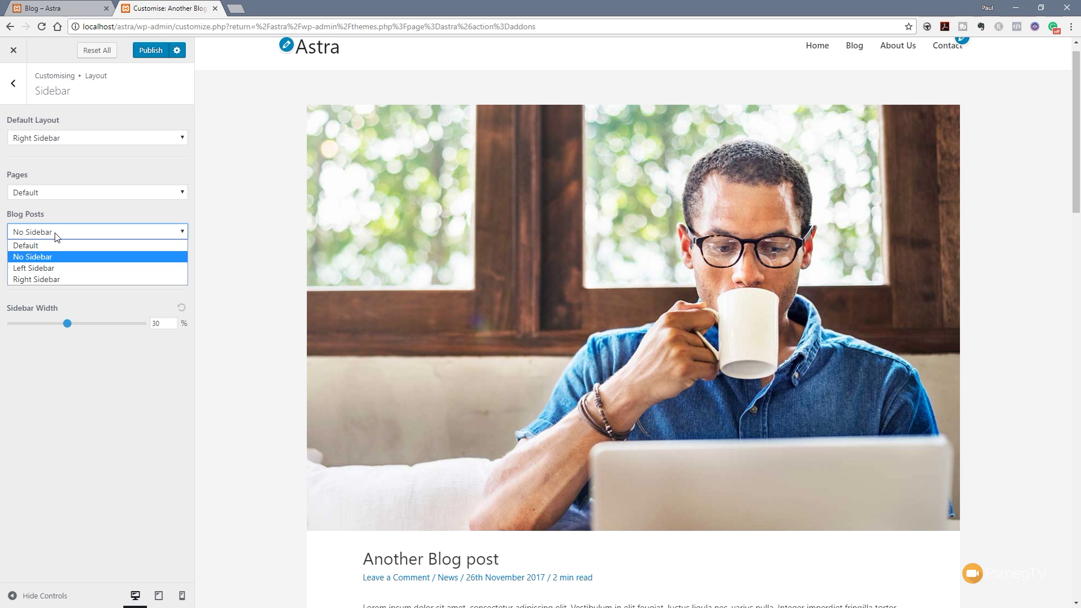
{"action": "left_click", "coordinate": [53, 245]}
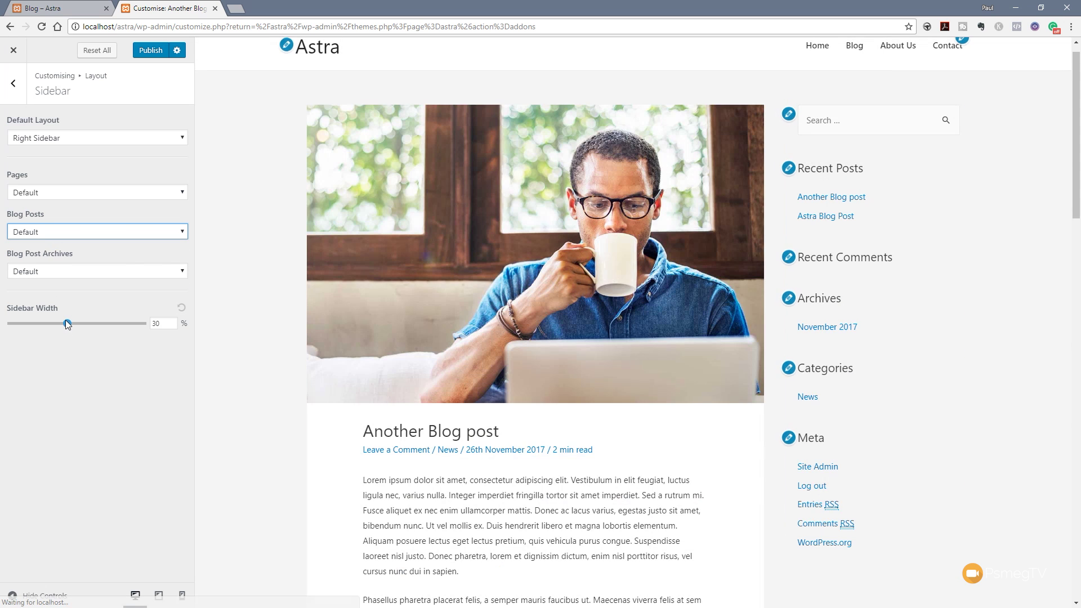
Set Sidebar Width to 25% and Blog Post Archives to No Sidebar.
{"action": "left_click_drag", "start_coordinate": [66, 323], "coordinate": [38, 326]}
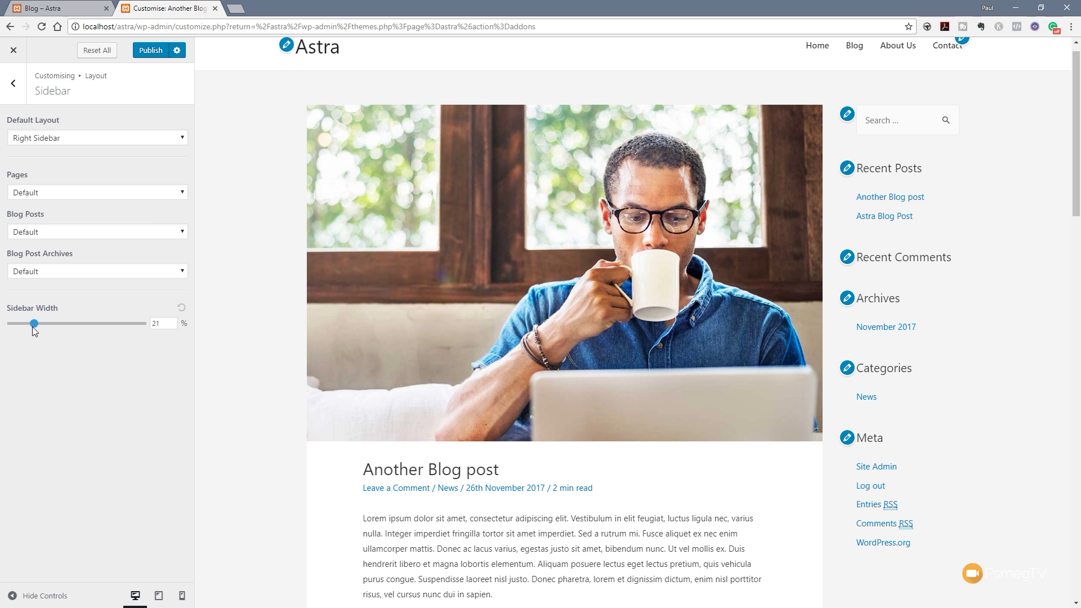
{"action": "mouse_move", "coordinate": [32, 326]}
{"action": "left_mouse_down"}
{"action": "mouse_move", "coordinate": [110, 321]}
{"action": "mouse_move", "coordinate": [50, 322]}
{"action": "left_mouse_up"}
{"action": "left_click", "coordinate": [49, 272]}
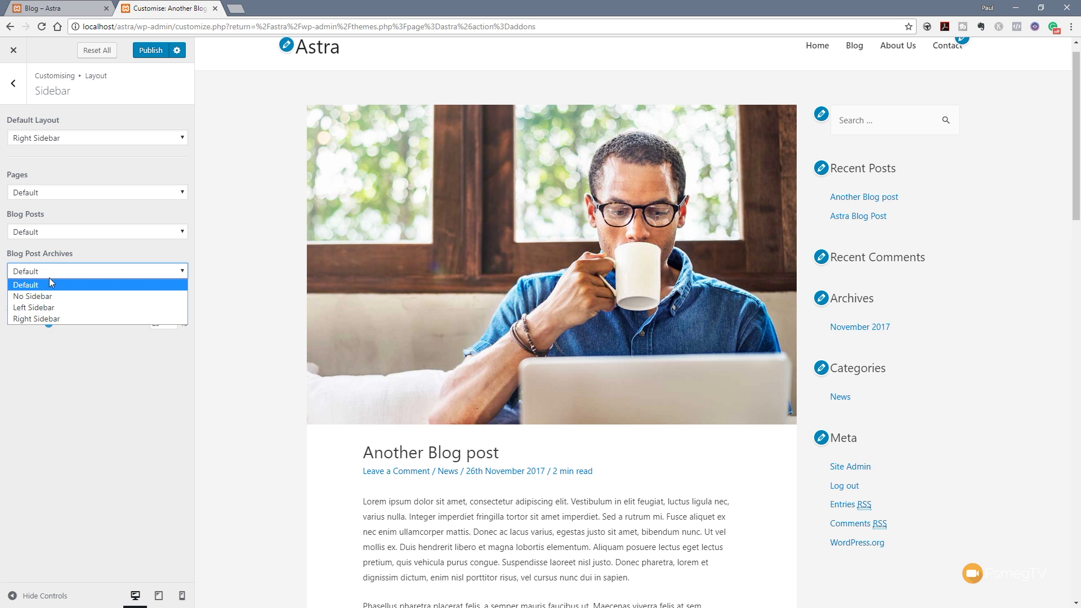
{"action": "left_click", "coordinate": [48, 297]}
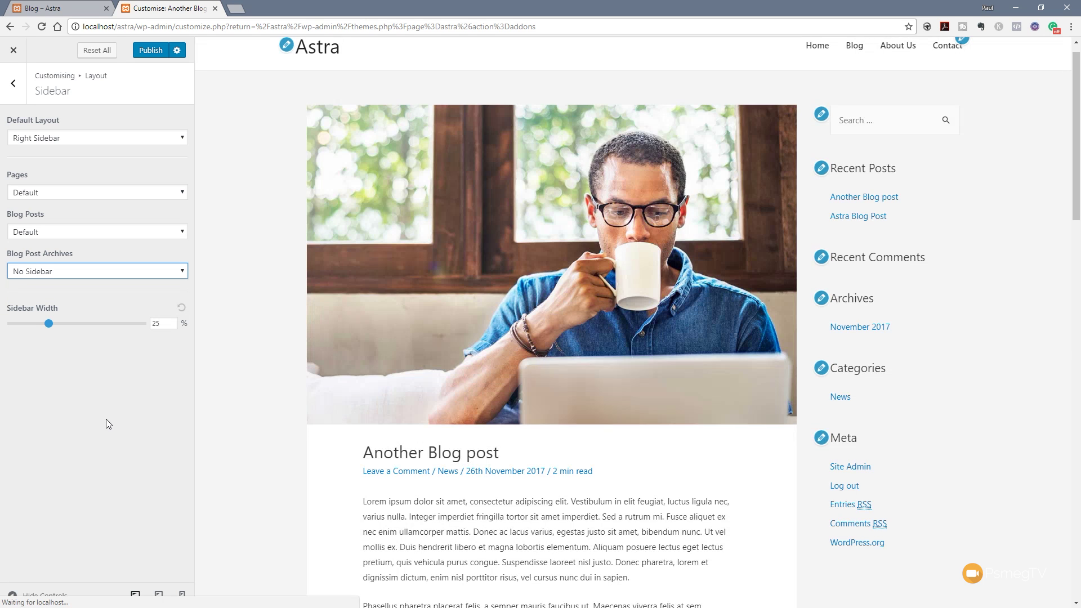